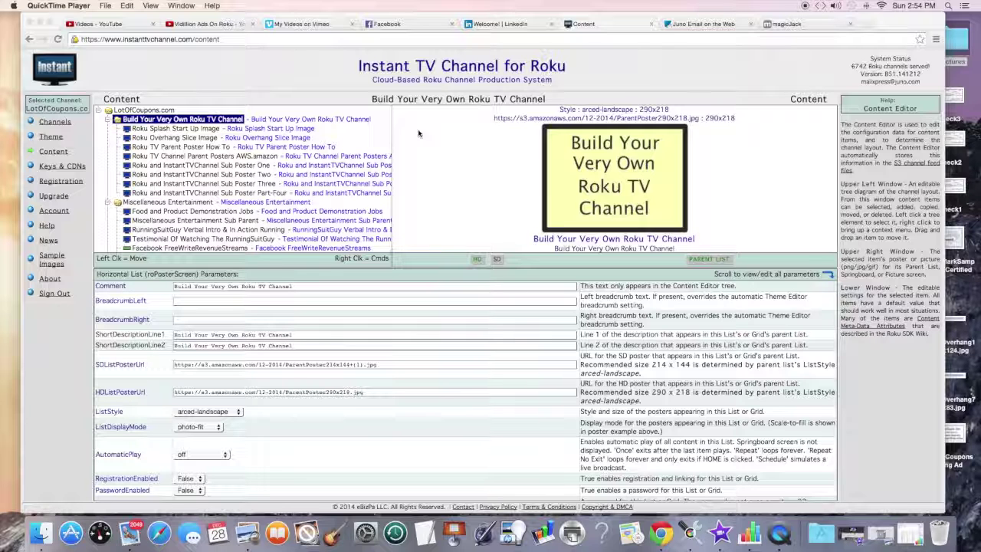
Bring Chrome forward and show the YouTube search results for 'Vidillion Ads On Roku'
left_click(234, 35)
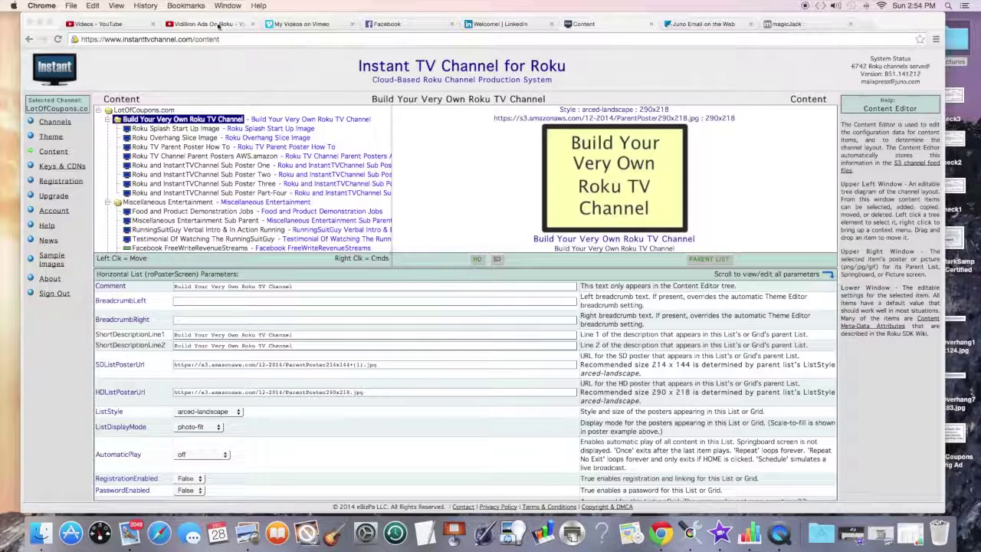
left_click(207, 24)
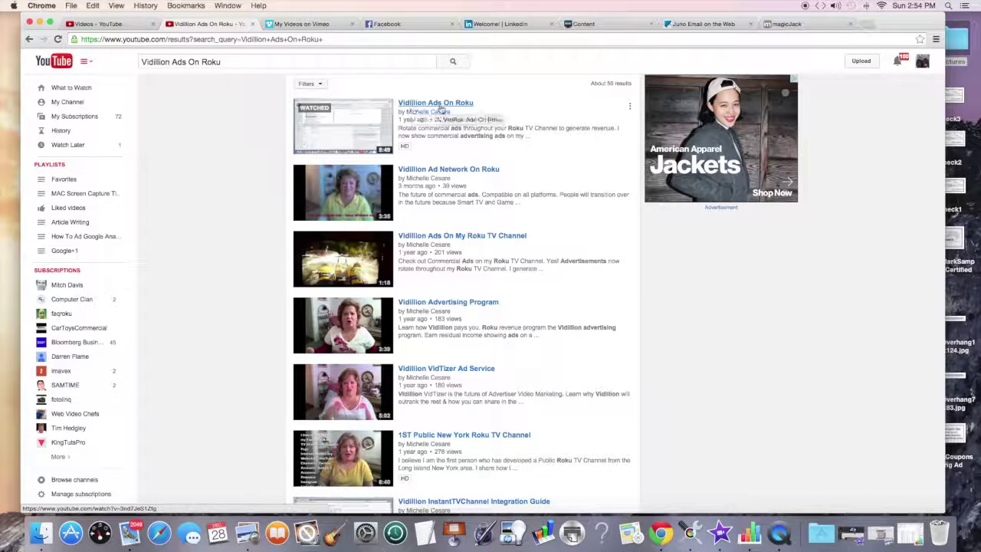
Open the 'Vidillion Ads On Roku' video, then view the Juno email listing 56 DAG URLs
left_click(495, 112)
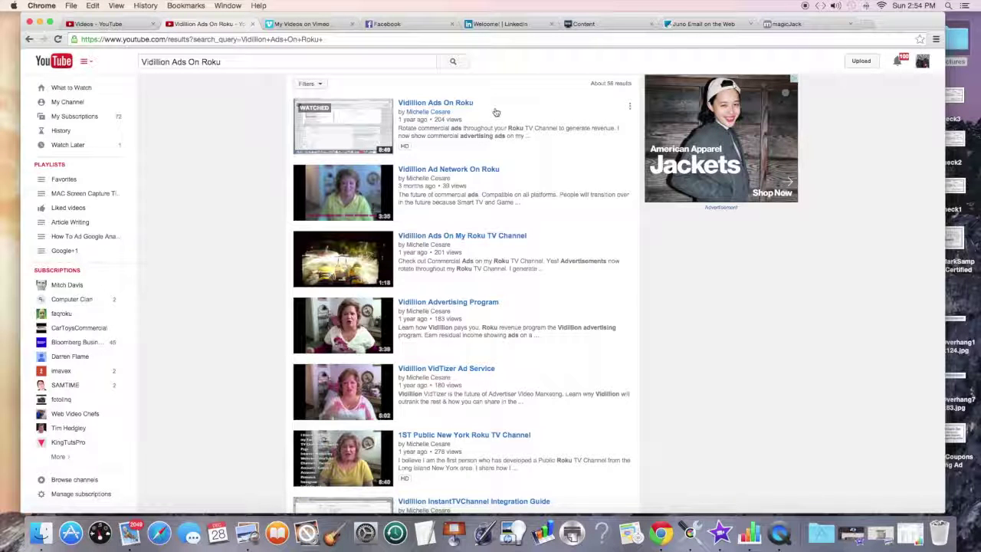
left_click(701, 24)
Select the 'Entertainment-Humor-Gossip-Moviews-Music-Television' heading in the DAG URL email
left_click(502, 161)
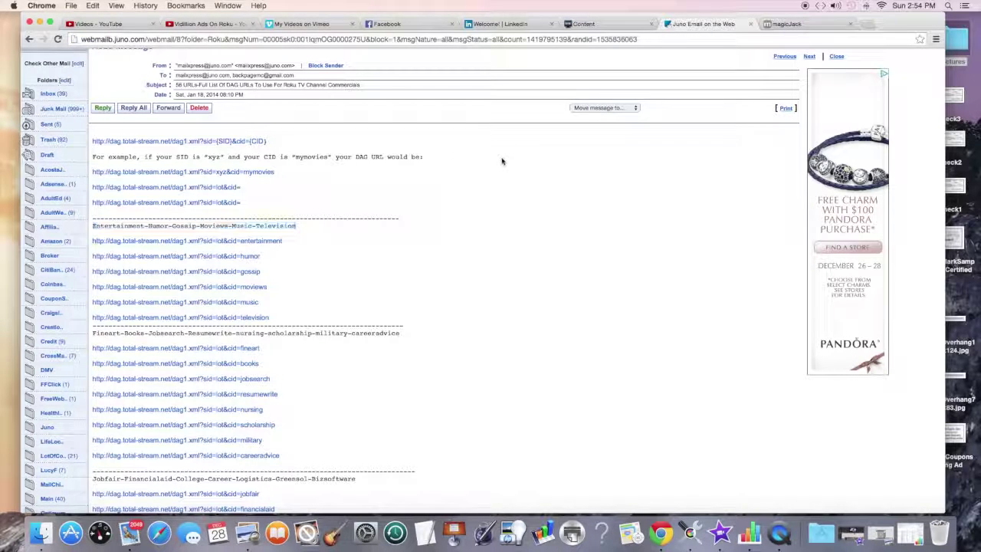
scroll(502, 161, "down", 1)
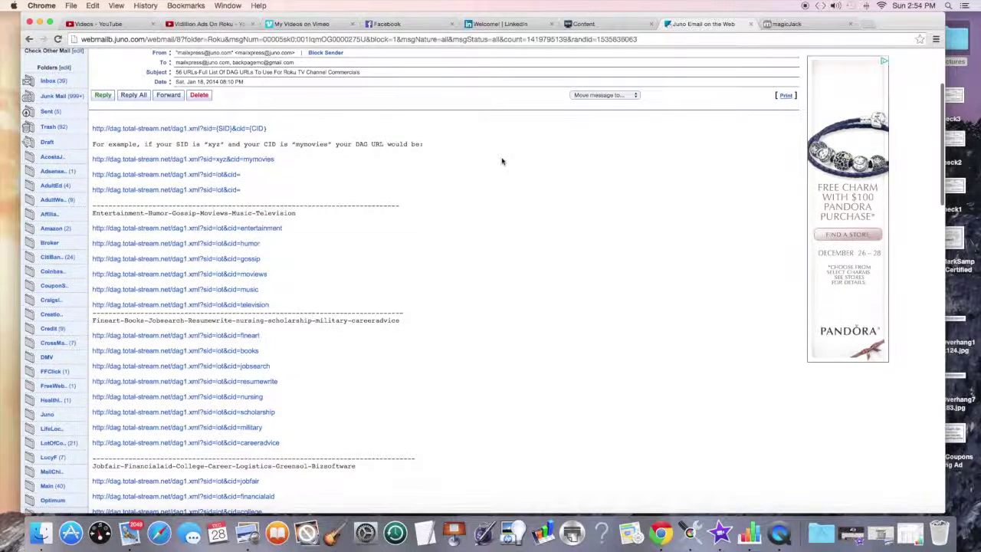
scroll(503, 161, "down", 5)
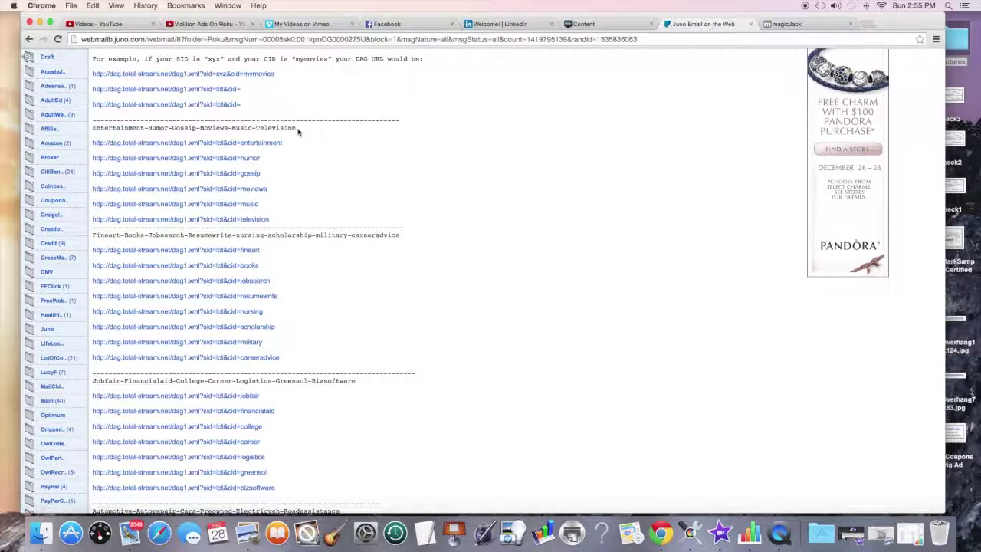
left_click_drag(298, 132, 92, 48)
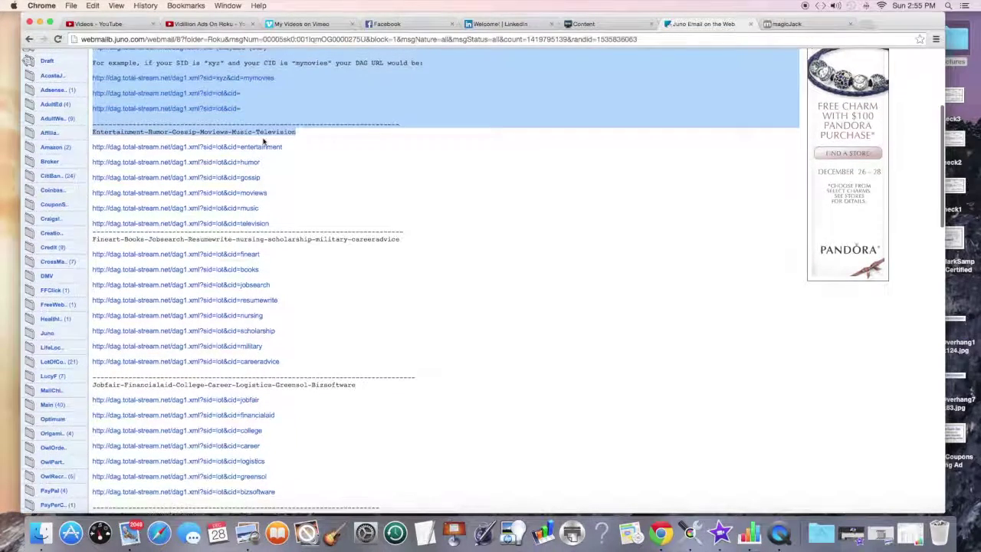
left_click(264, 141)
left_click_drag(296, 133, 92, 129)
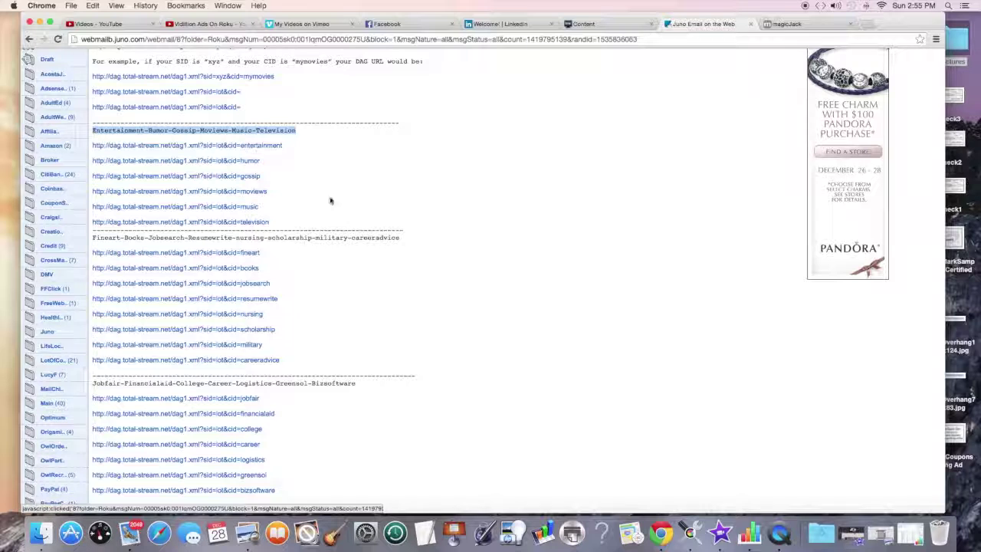
Review the email's links, then return to the Vidillion YouTube search results
scroll(427, 199, "down", 5)
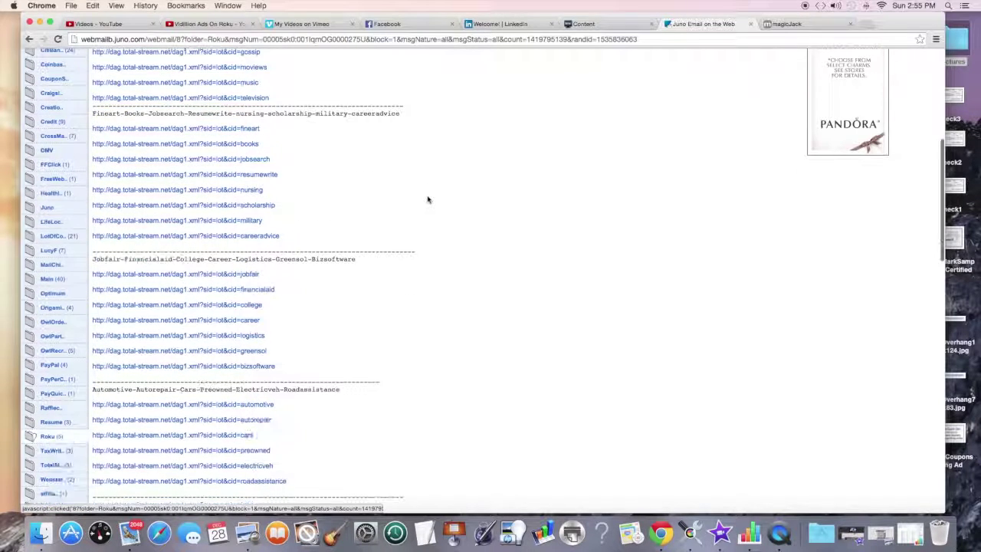
scroll(428, 200, "down", 3)
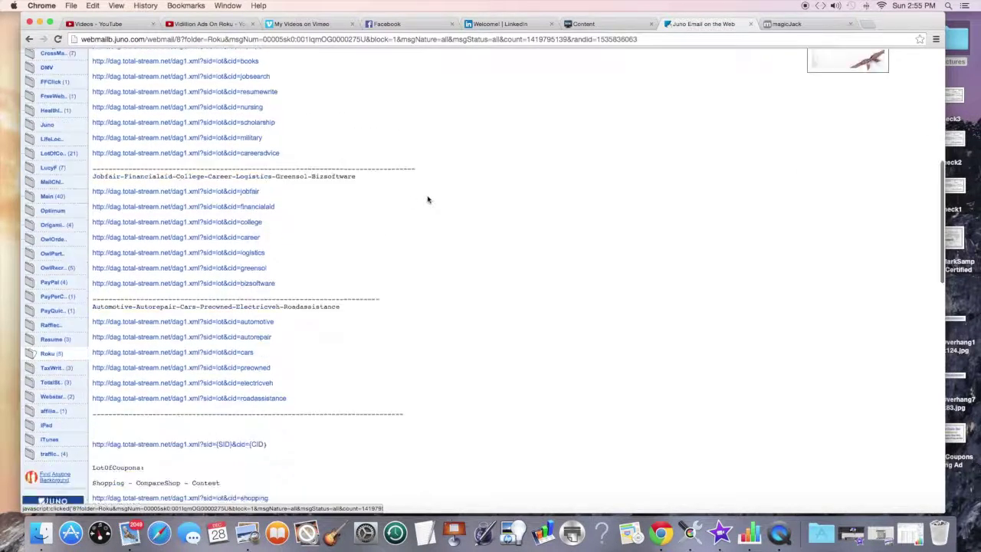
scroll(428, 200, "up", 5)
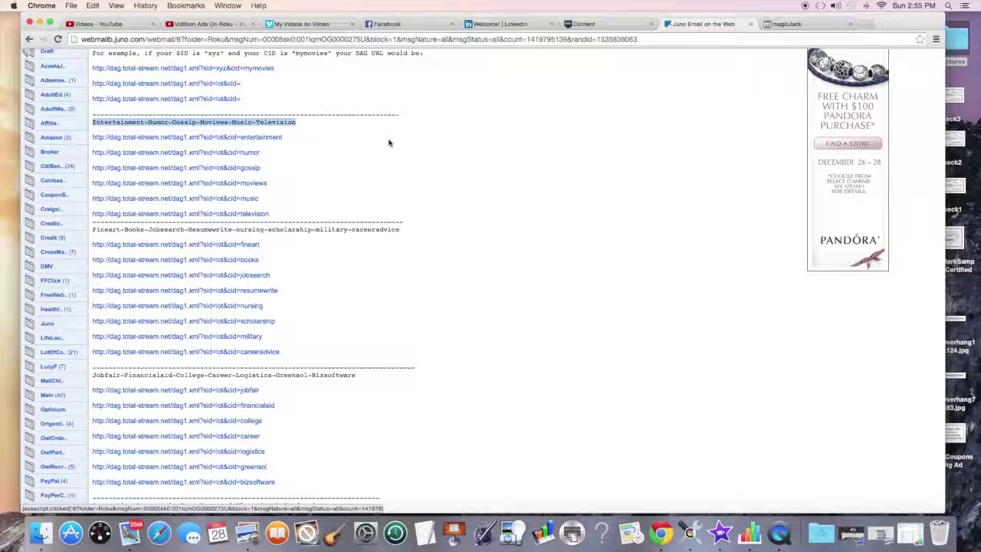
left_click(249, 24)
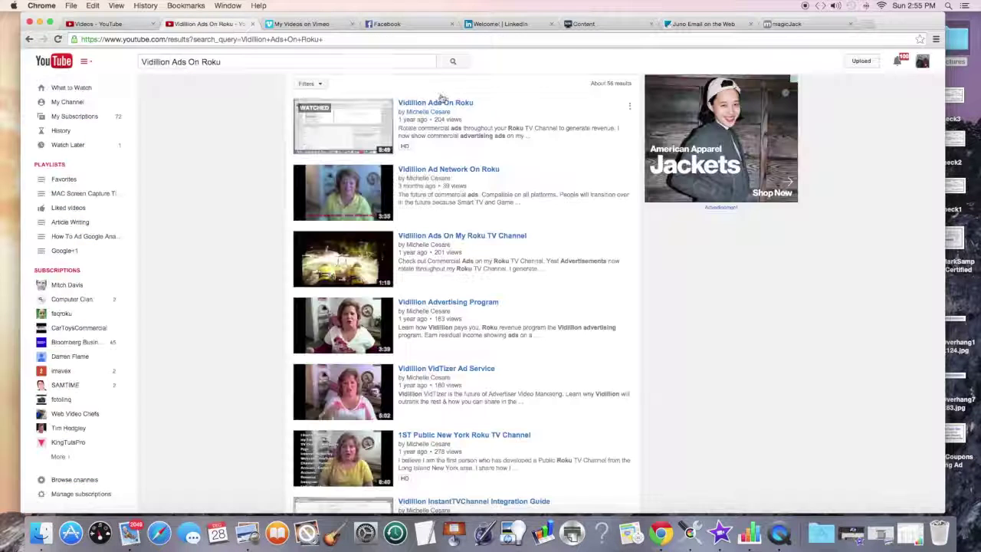
Check the Roku content editor briefly and return to the Juno DAG URL email
left_click_drag(431, 102, 486, 102)
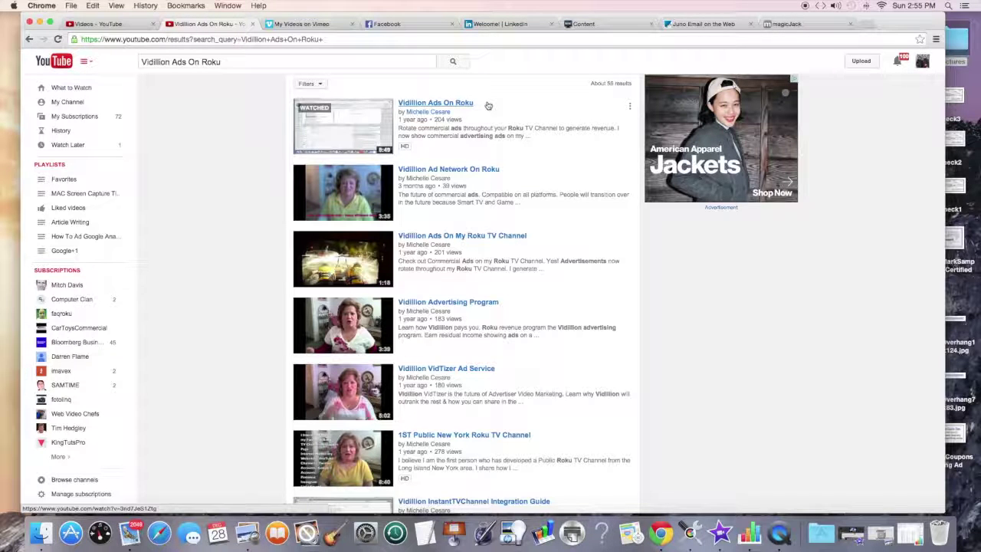
left_click(708, 24)
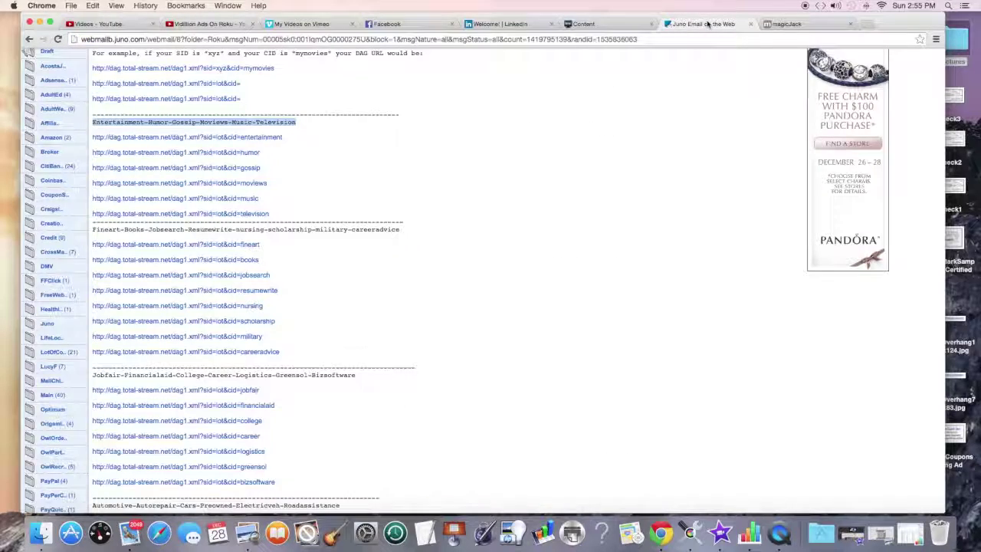
left_click(592, 25)
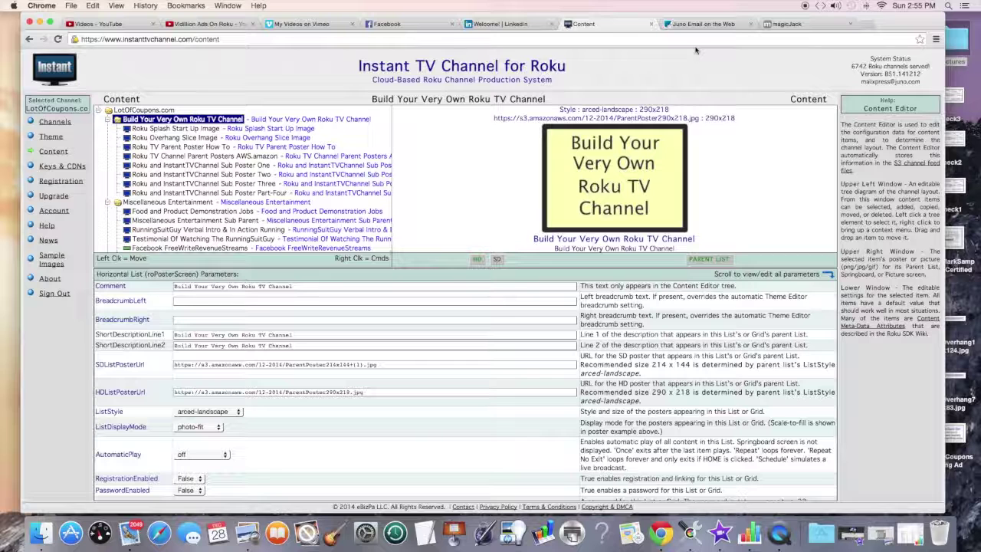
left_click(702, 24)
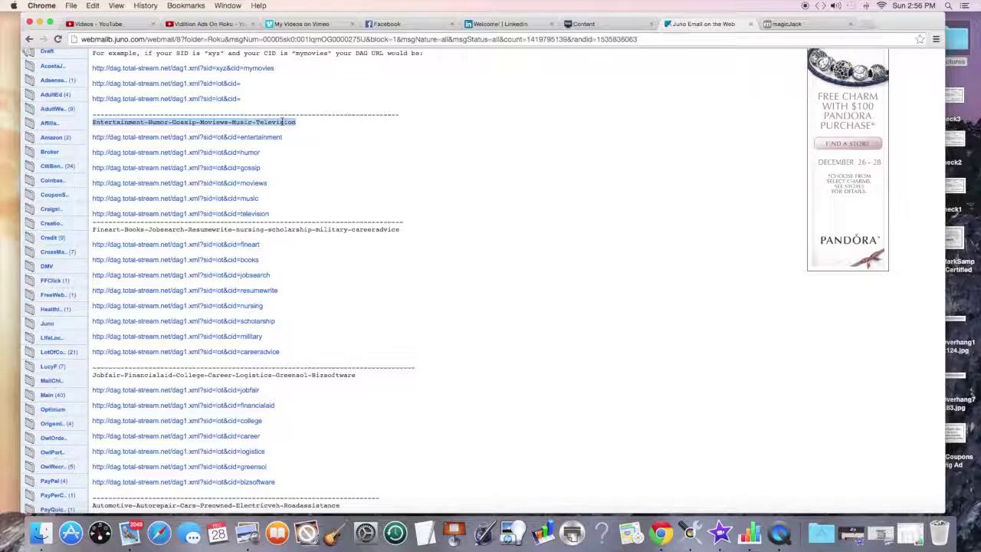
Copy the 'Entertainment-Humor-Gossip-Moviews-Music-Television' heading and return to the Roku content editor
right_click(282, 124)
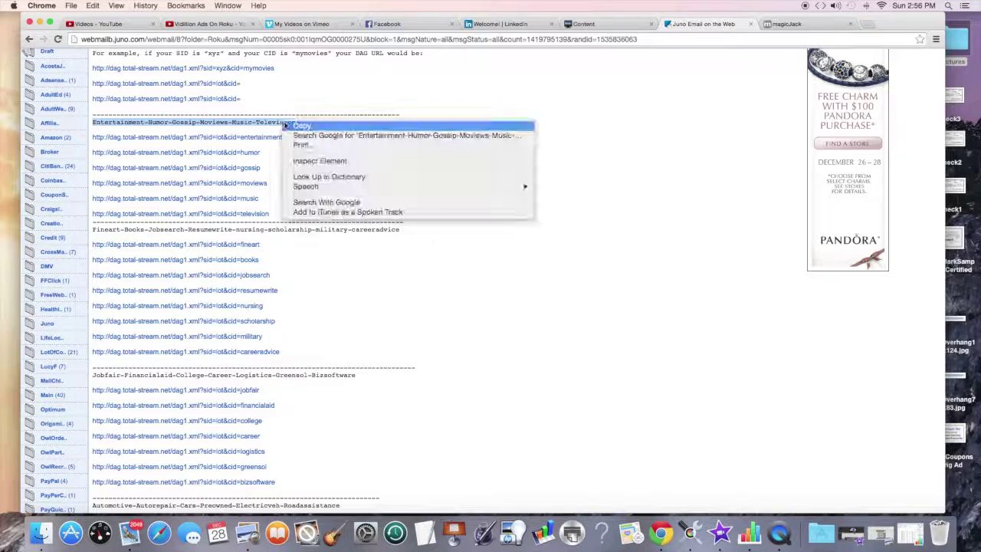
left_click(322, 125)
left_click(584, 24)
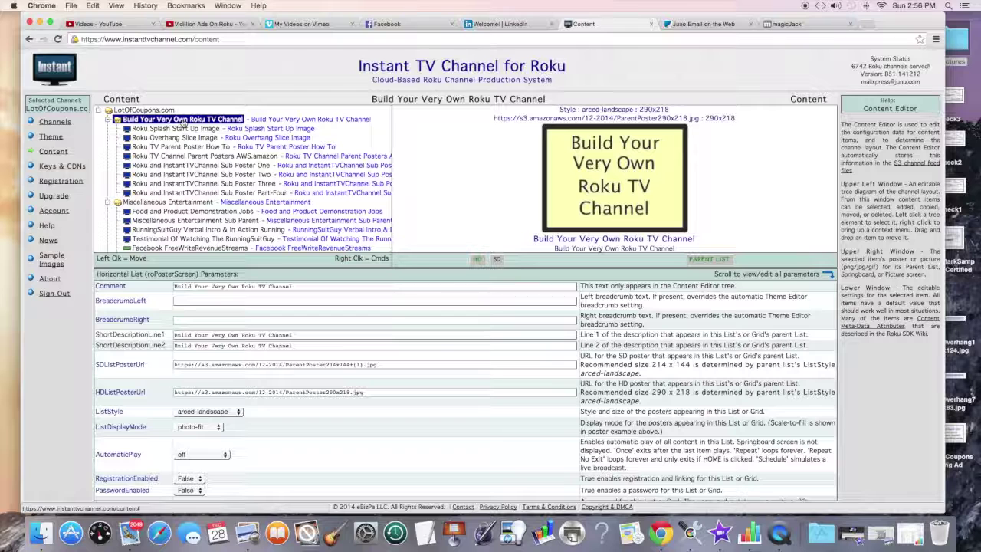
Add a New Ad under the 'Build Your Very Own Roku TV Channel' poster, commented 'Entertainment-Humor-Gossip-Moviews-Music-Television'
right_click(184, 124)
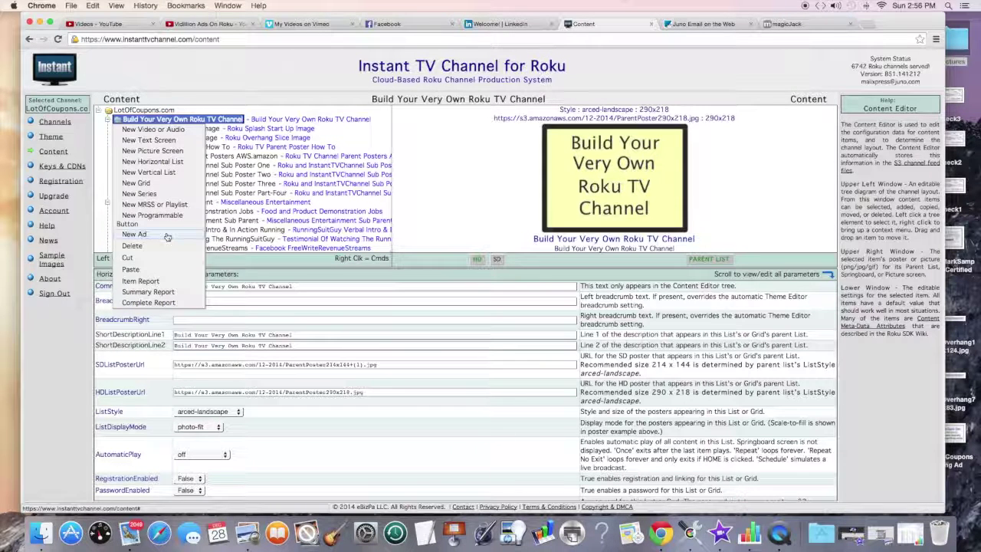
left_click(135, 234)
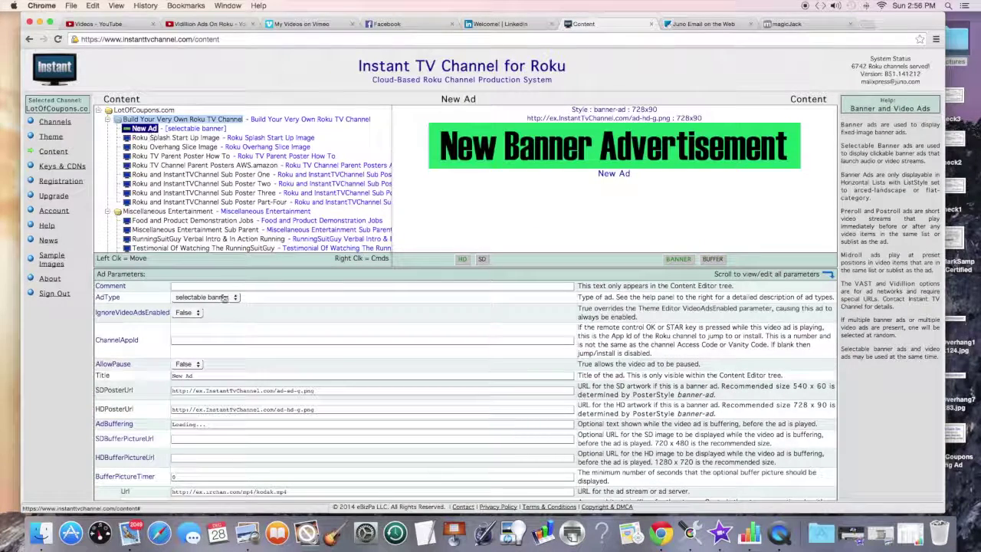
left_click(334, 288)
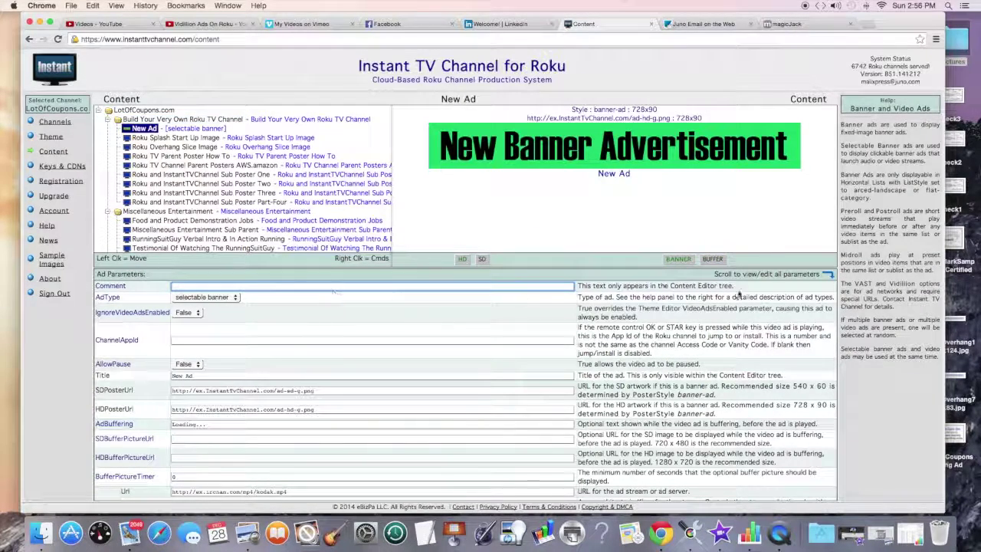
left_click_drag(734, 286, 578, 293)
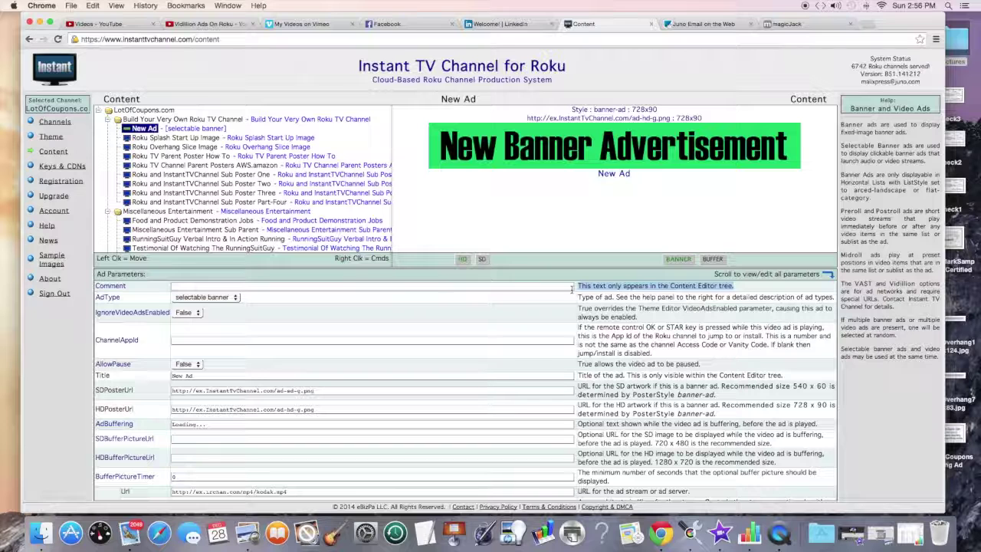
left_click(297, 285)
key("super+v")
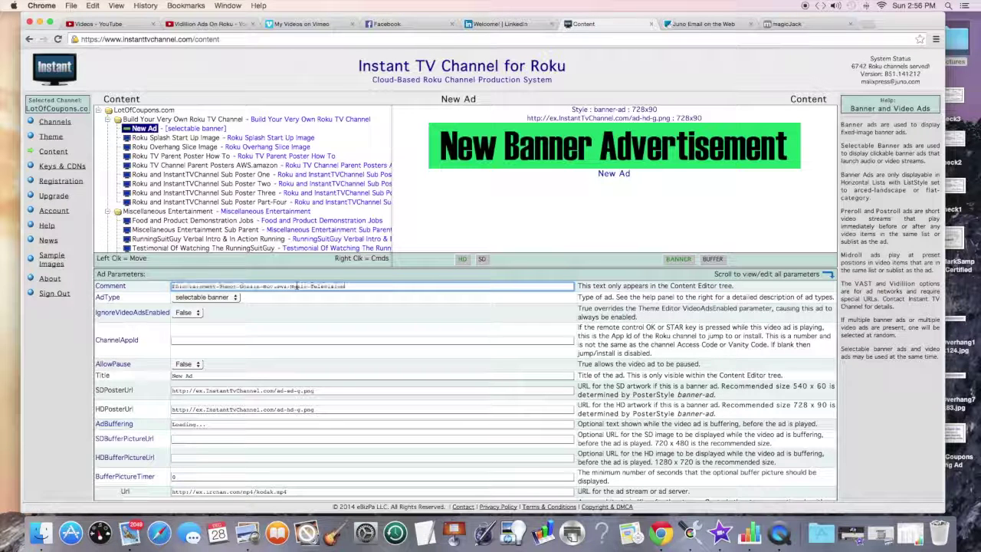
left_click(333, 313)
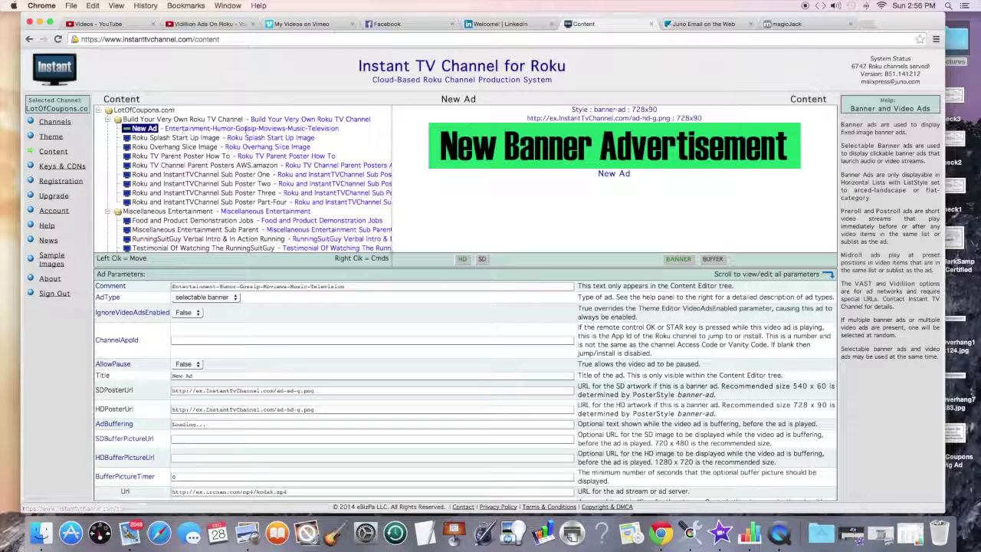
left_click_drag(343, 132, 163, 130)
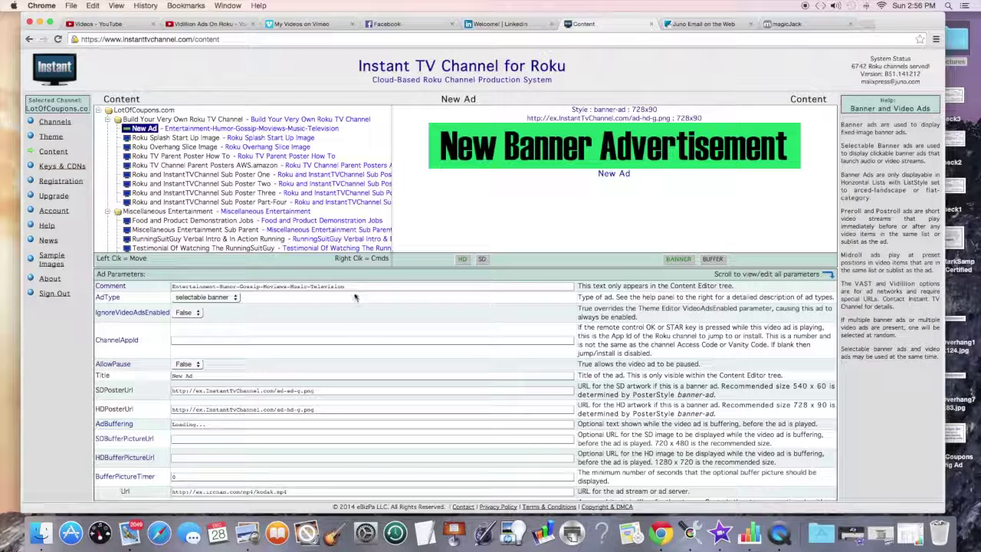
left_click(238, 301)
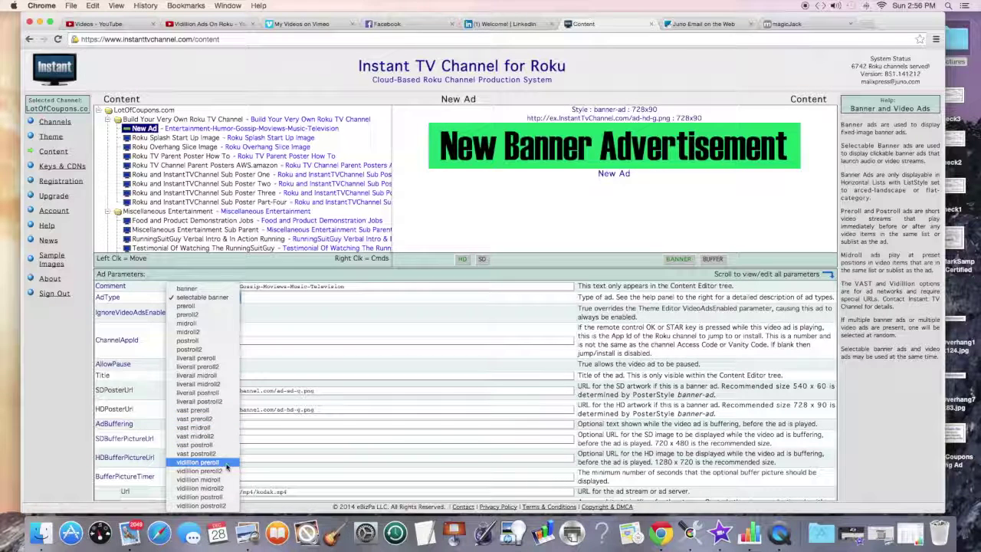
Set the new ad's AdType to vidillion preroll
key("Escape")
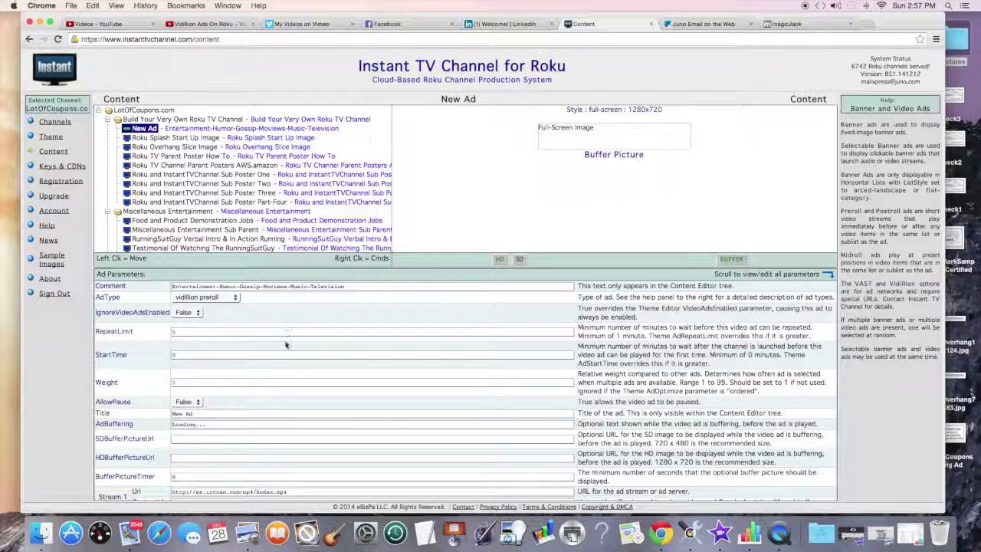
Copy the ad's comment into its Title, naming it 'Entertainment-Humor-Gossip-Moviews-Music-Television'
scroll(285, 346, "down", 2)
scroll(285, 347, "down", 2)
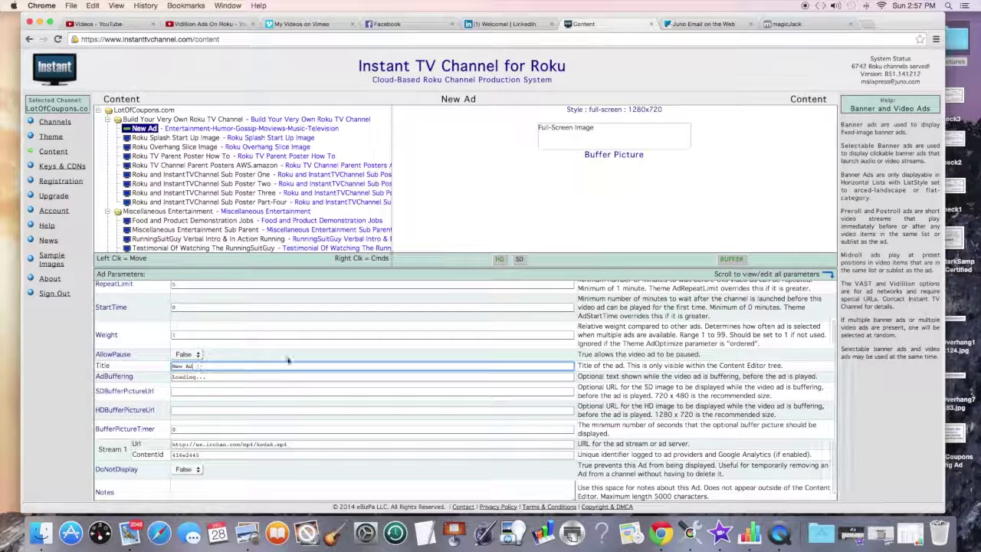
scroll(202, 368, "up", 3)
triple_click(290, 285)
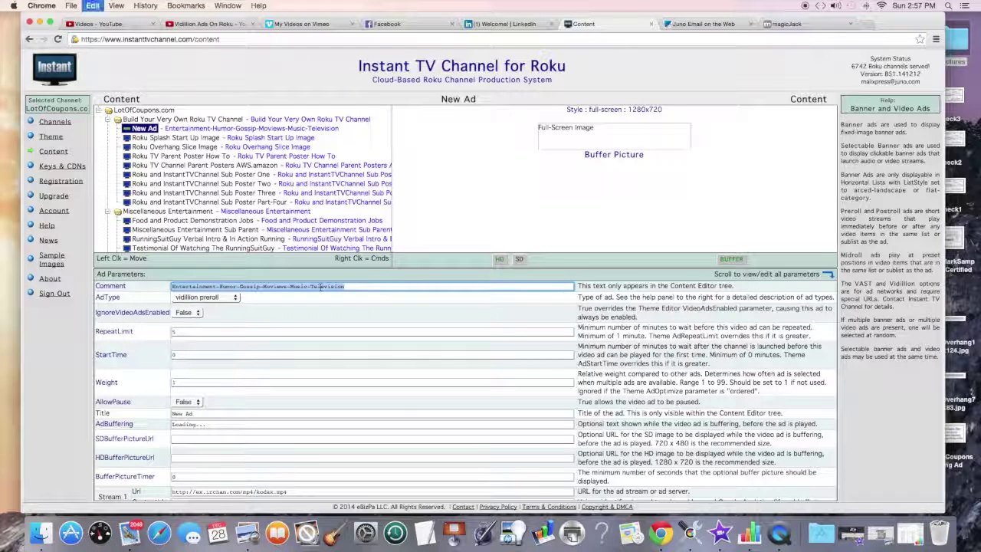
left_click(191, 413)
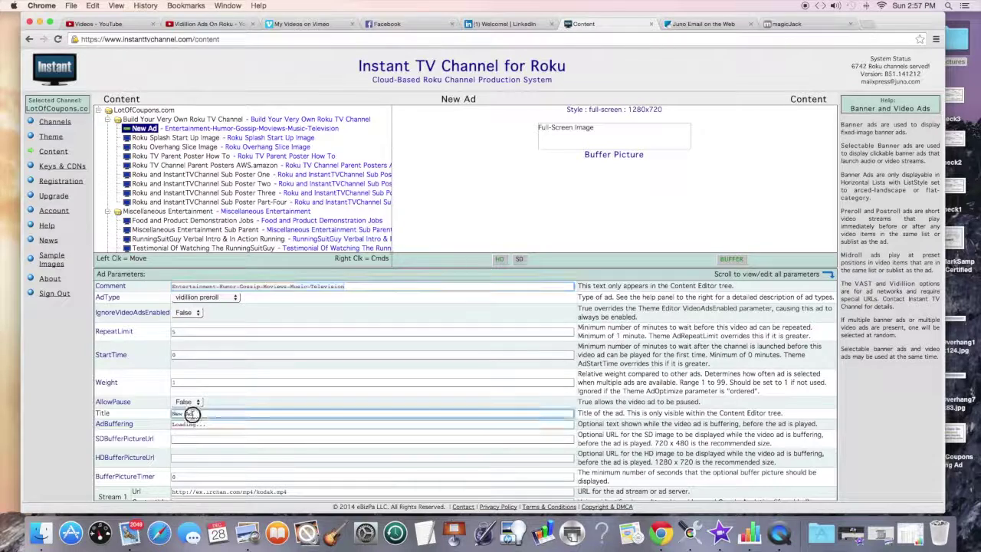
key("super+v")
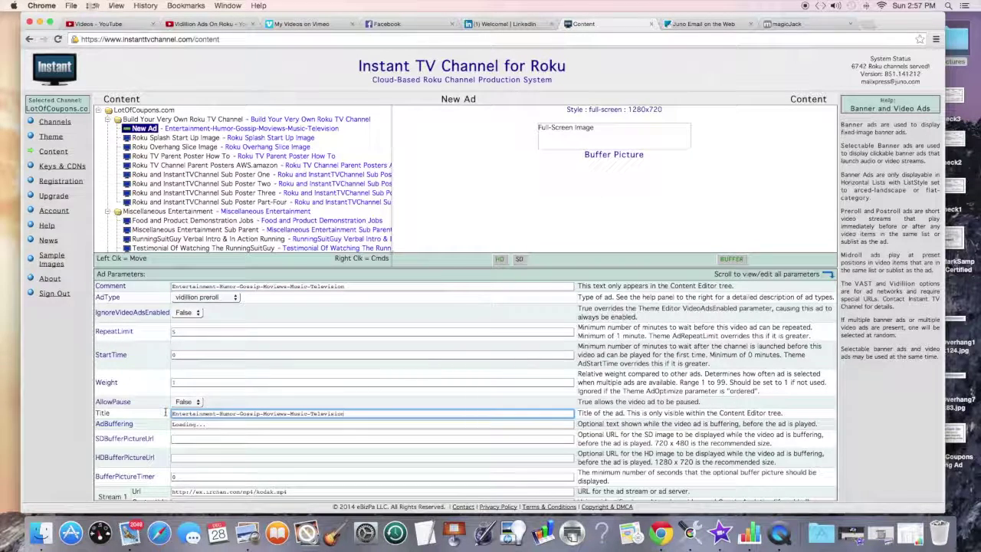
left_click(345, 425)
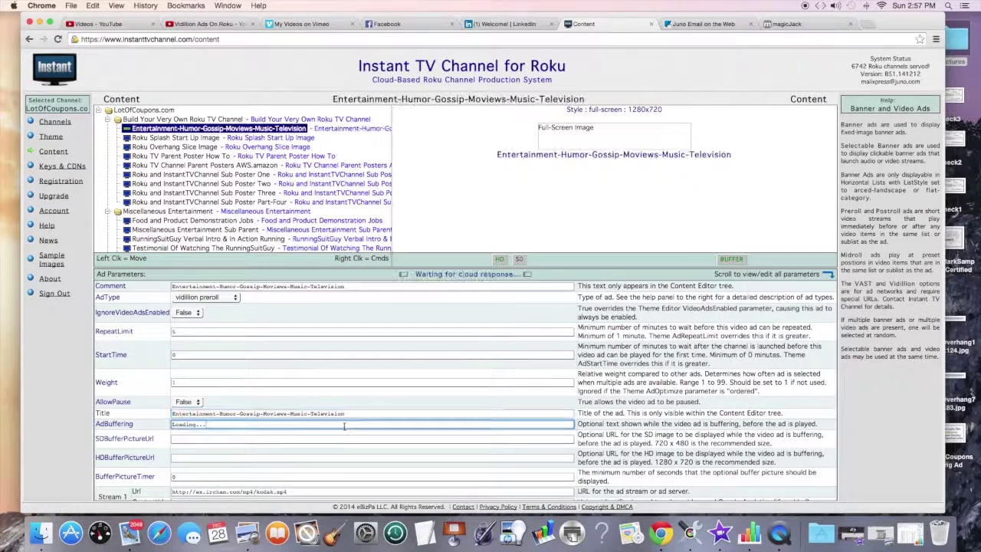
scroll(379, 426, "down", 2)
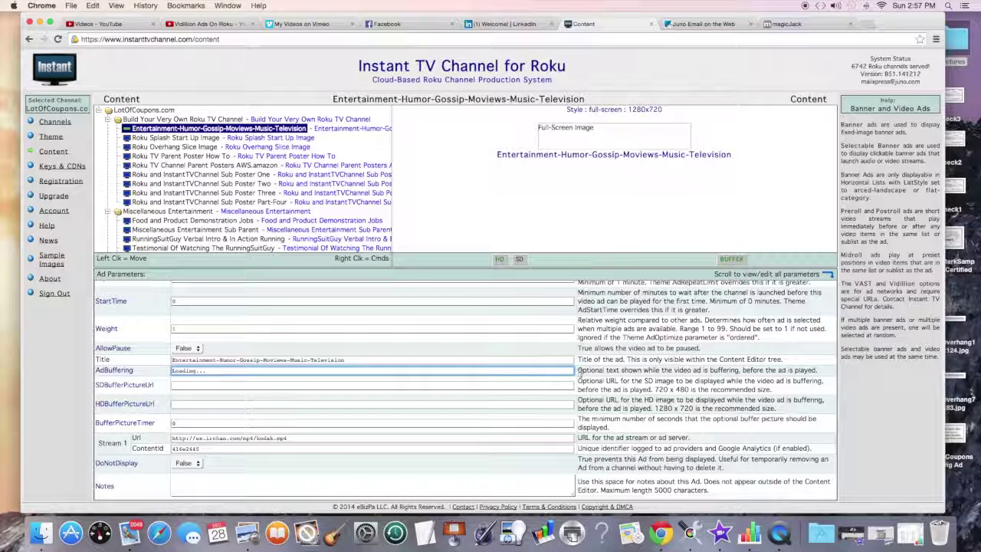
Replace the 'Loading...' AdBuffering text with the pasted category name
left_click_drag(577, 369, 824, 371)
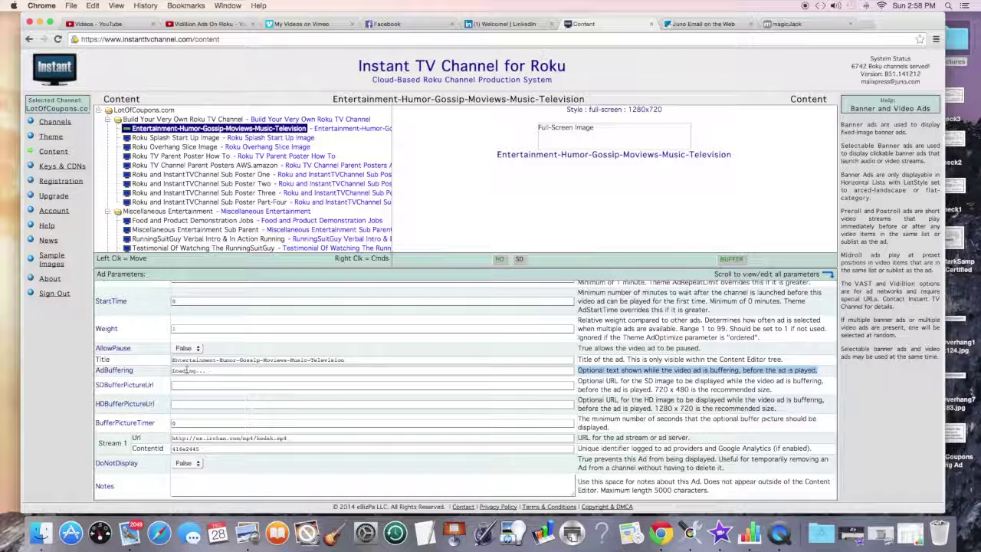
left_click(215, 371)
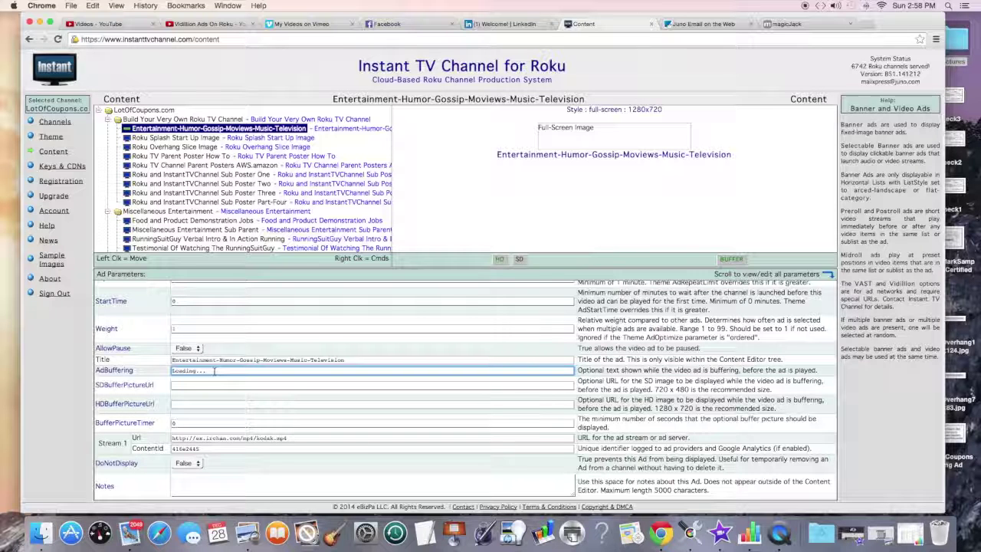
left_click_drag(215, 372, 156, 373)
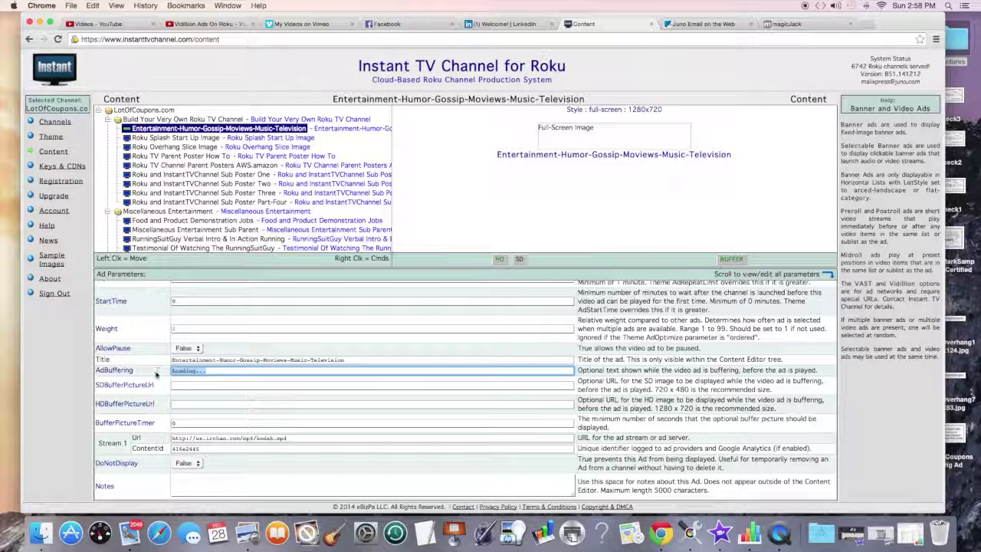
key("BackSpace")
key("super+v")
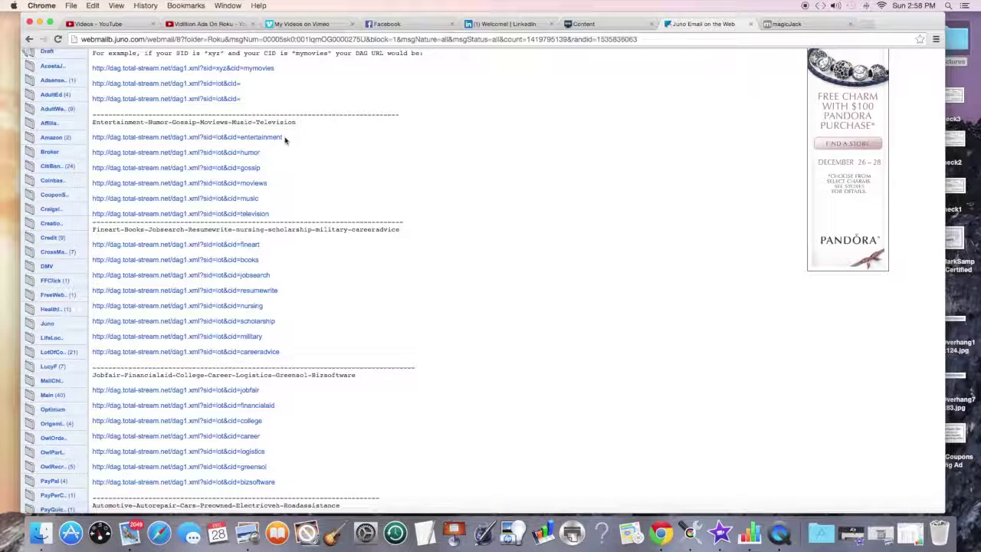
Copy the cid=entertainment DAG stream URL from the Juno email
left_click_drag(285, 139, 96, 139)
right_click(117, 141)
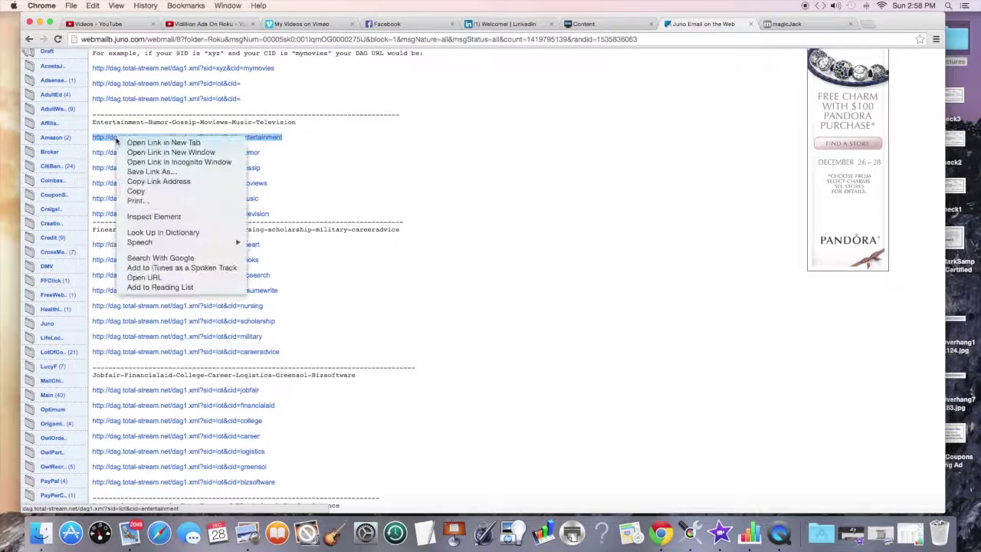
left_click(136, 191)
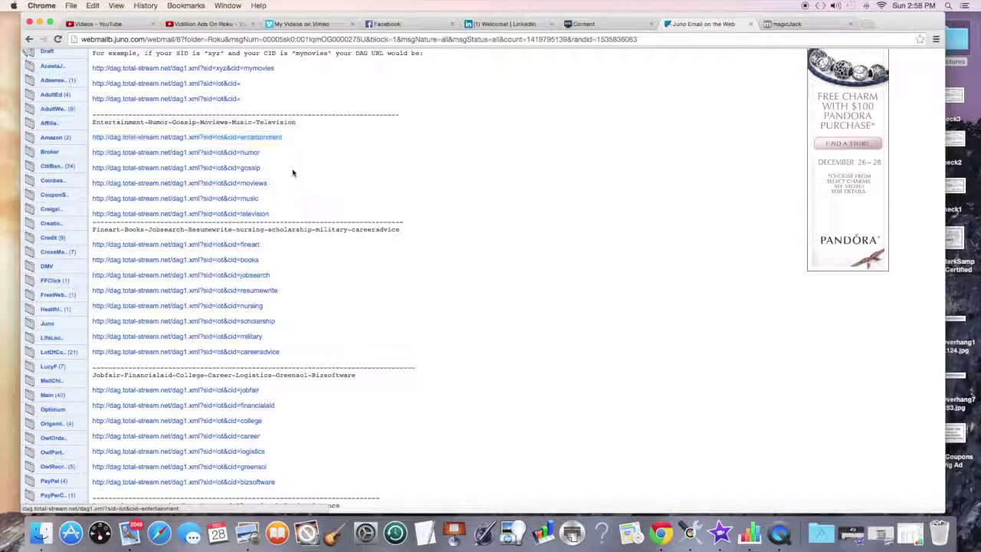
Replace the entertainment ad's kodak.mp4 Stream 1 URL with the pasted cid=entertainment DAG link
left_click(583, 24)
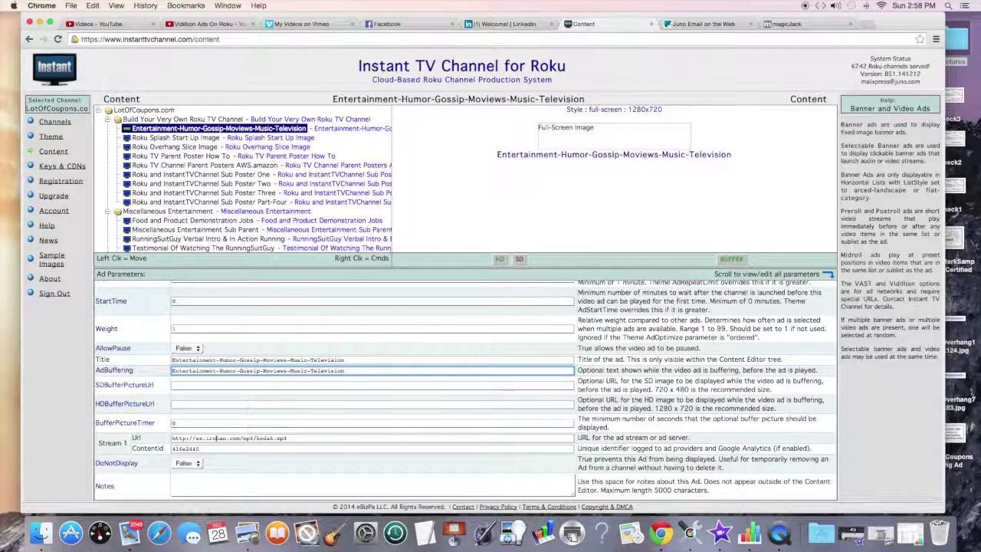
left_click(296, 439)
left_click_drag(296, 438, 163, 435)
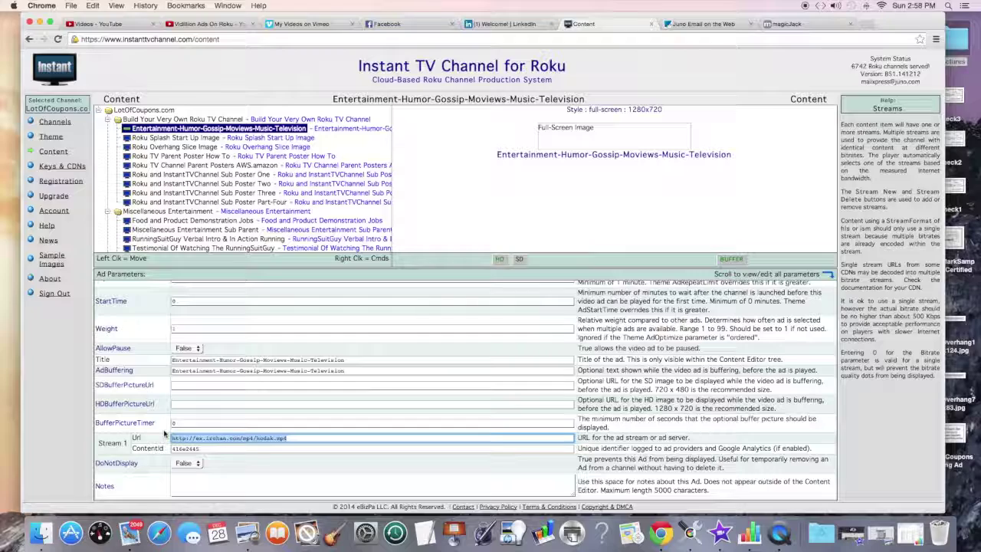
type("http://daq.total-stream.net/daq1.xml?aid=lot&cid=entertainment")
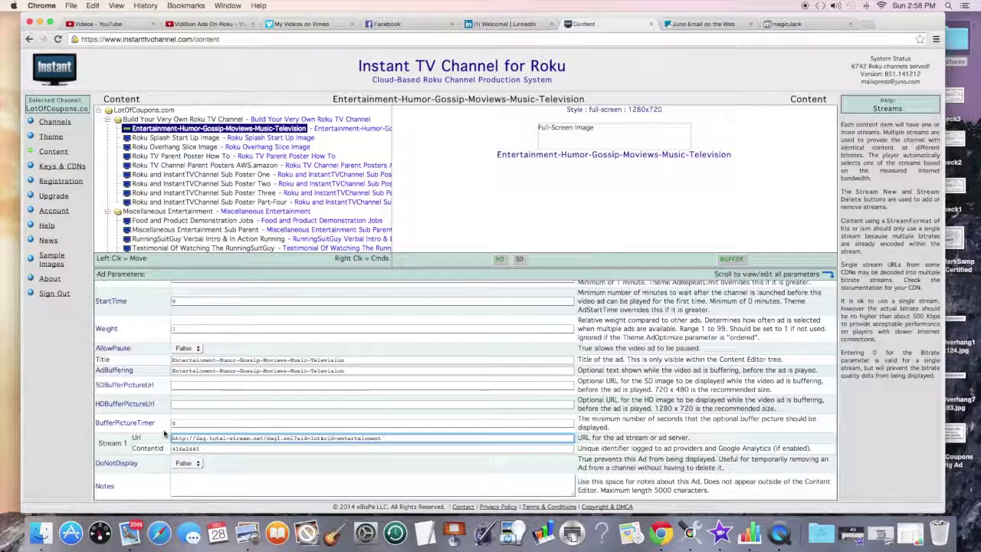
left_click(401, 461)
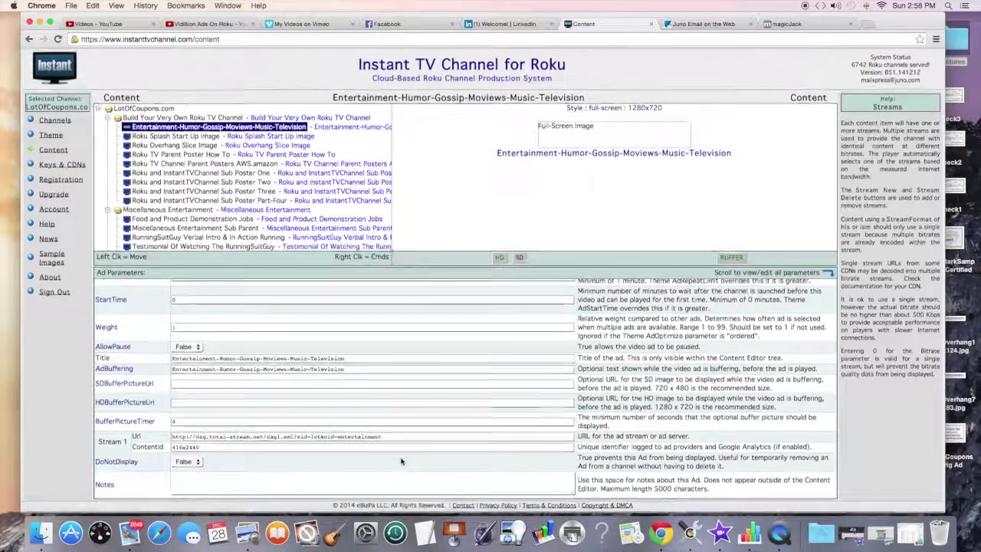
scroll(401, 461, "up", 1)
scroll(401, 460, "down", 1)
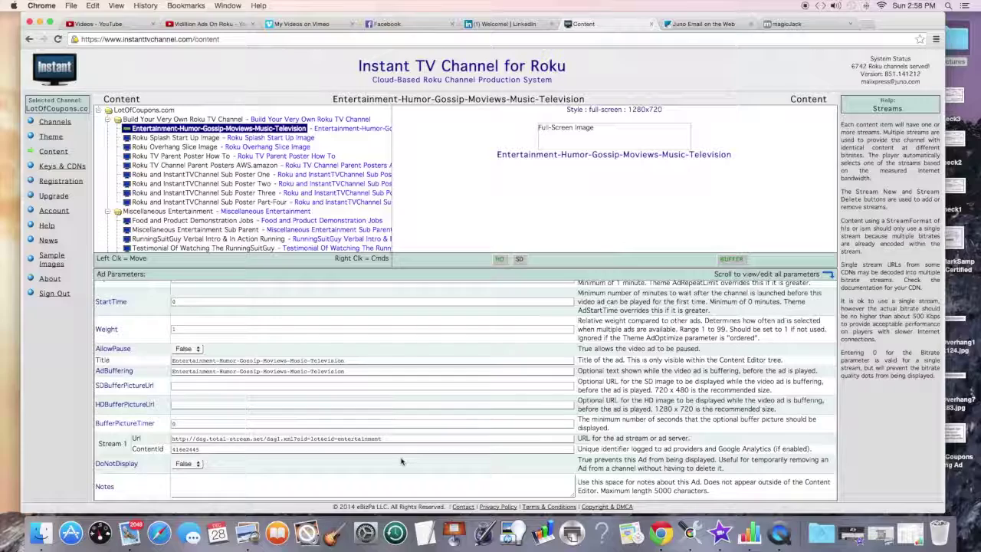
Copy the Jobfair-Financialaid-College-Career-Logistics-Greensol-Bizsoftware ad's title into its AdBuffering field
scroll(194, 200, "down", 5)
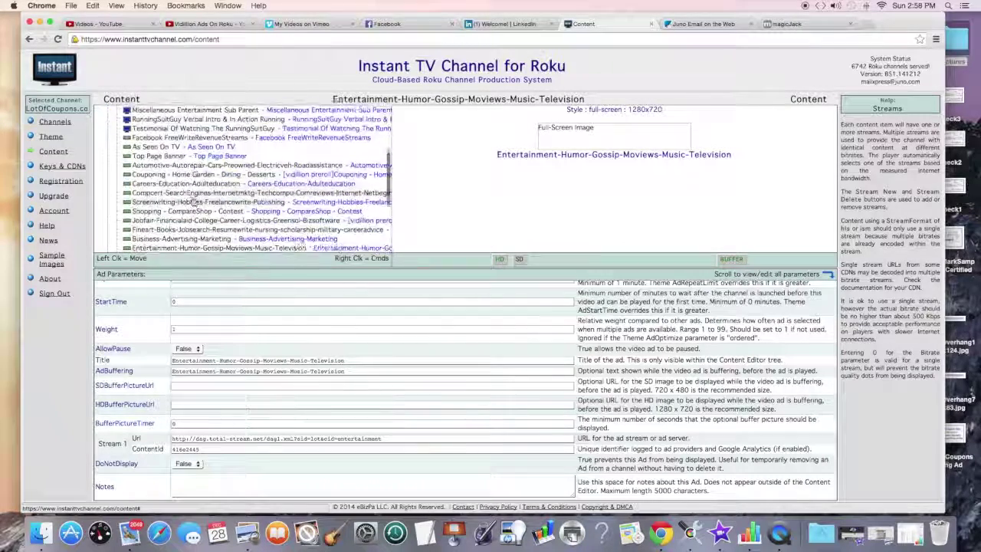
left_click(183, 219)
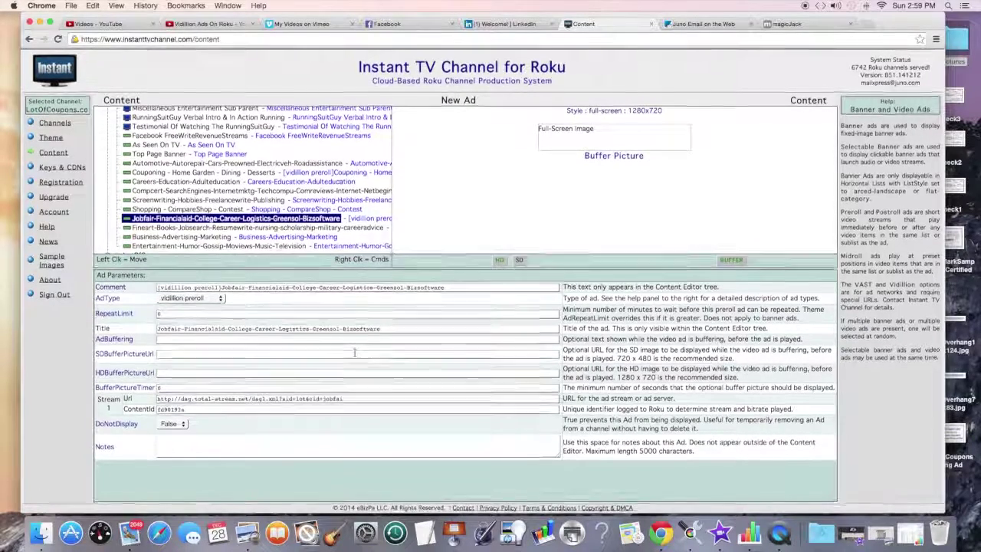
left_click_drag(381, 328, 152, 327)
key("super+c")
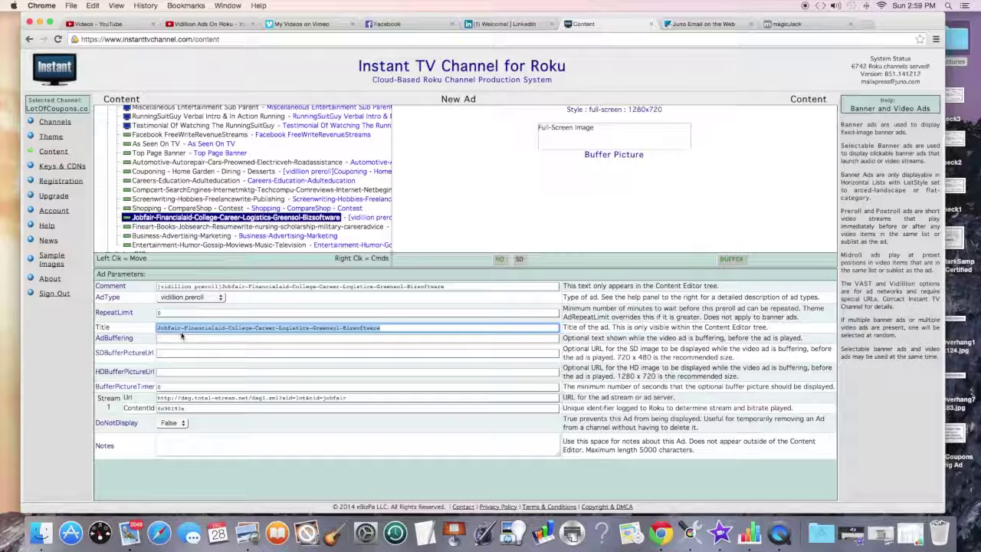
left_click(174, 338)
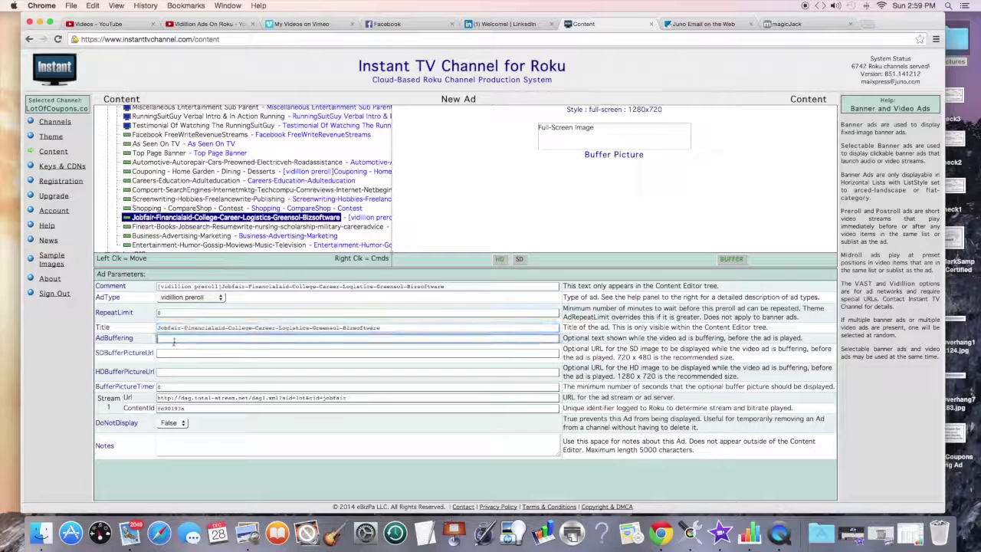
key("super+v")
left_click(192, 350)
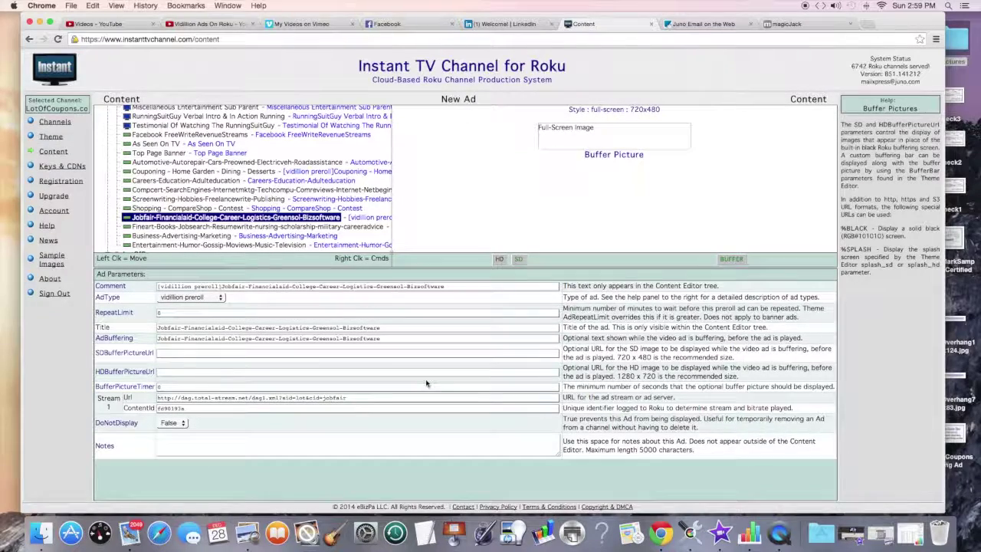
Copy the Entertainment-Humor-Gossip-Moviews-Music-Television heading from the Juno email for the next ad
scroll(219, 200, "up", 10)
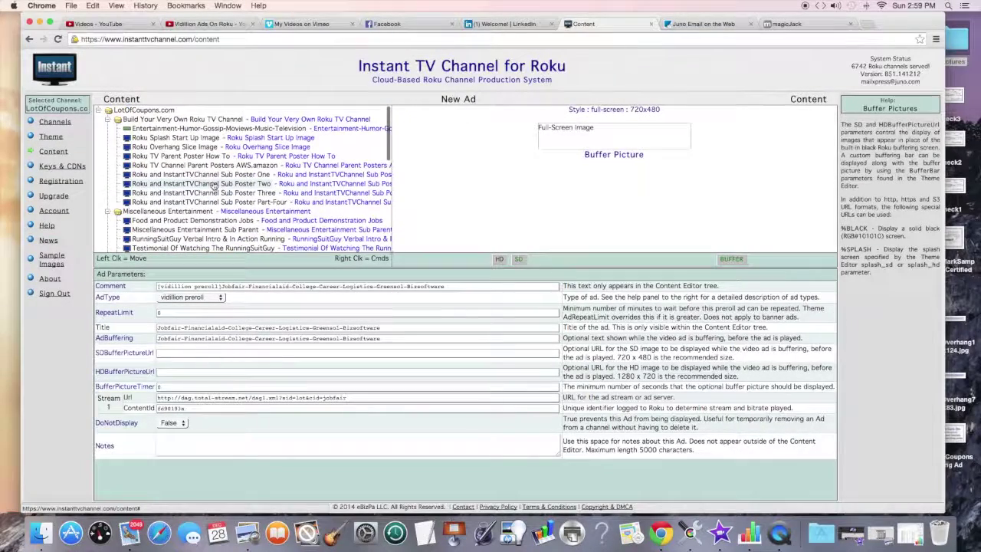
left_click(177, 129)
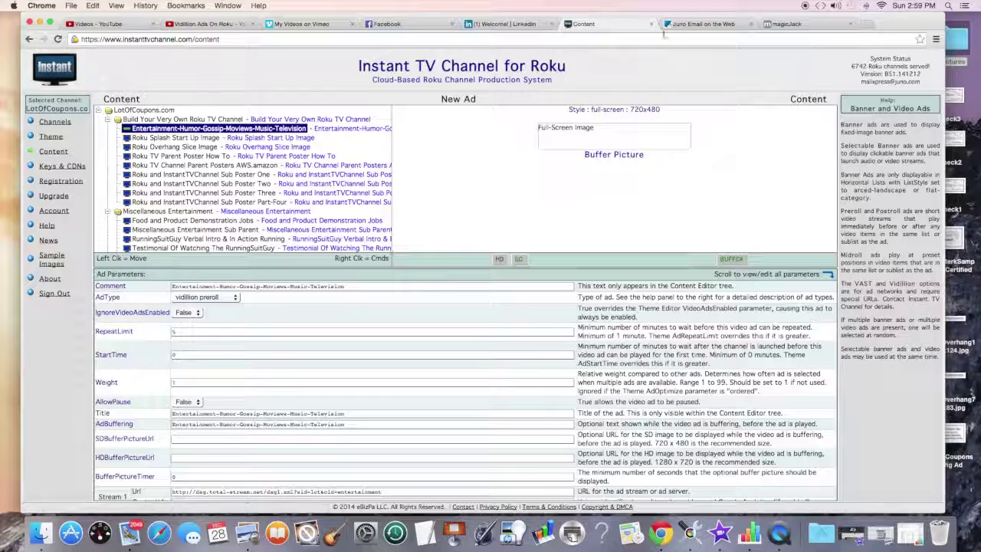
left_click(695, 24)
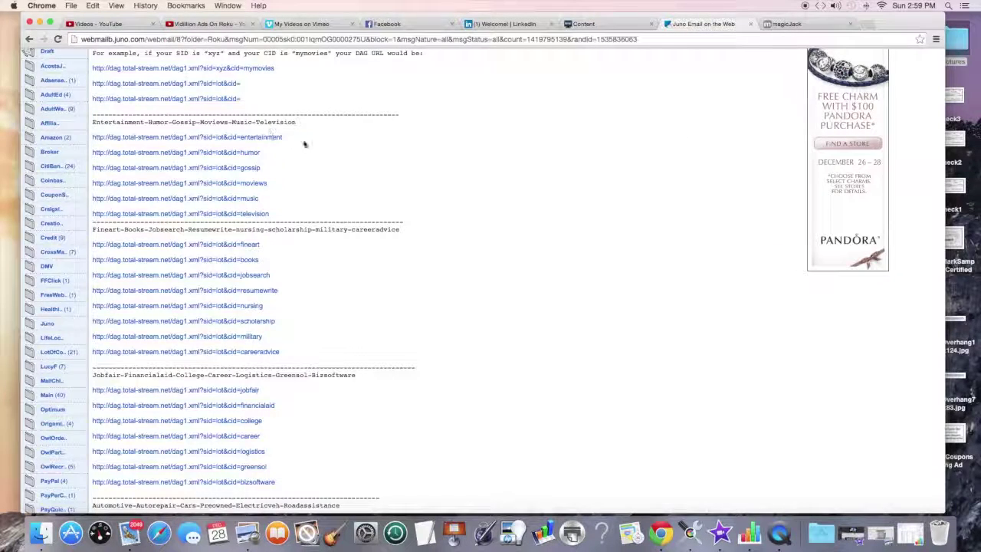
scroll(306, 144, "up", 1)
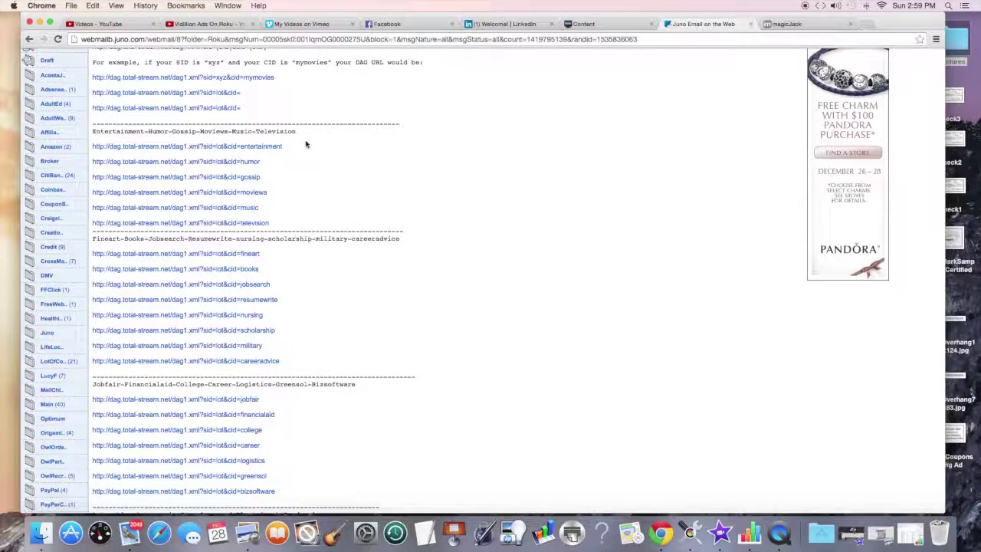
left_click_drag(298, 131, 93, 133)
right_click(93, 132)
left_click(112, 136)
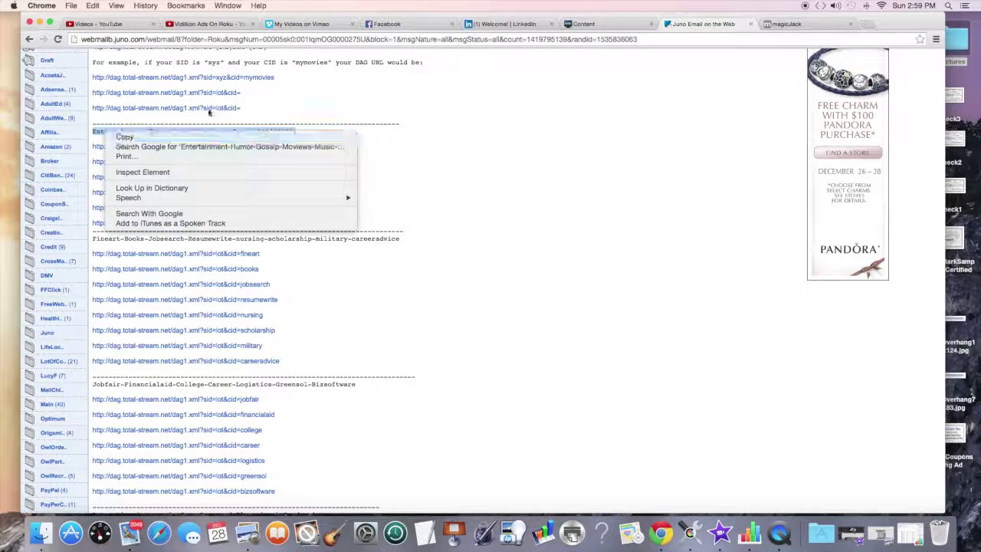
left_click(612, 24)
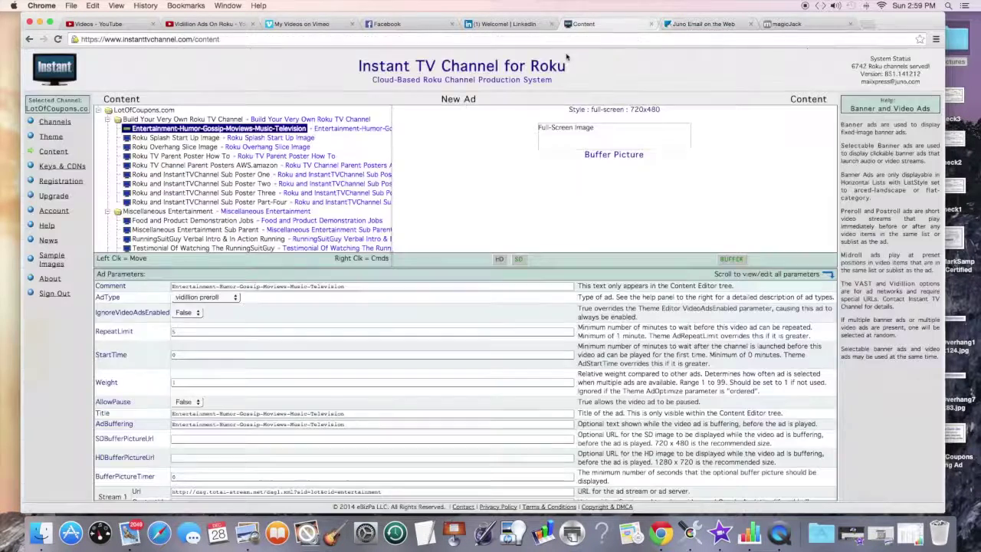
Add a new ad under the channel poster, commented Entertainment-Humor-Gossip-Moviews-Music-Television, type vidillion preroll
right_click(164, 120)
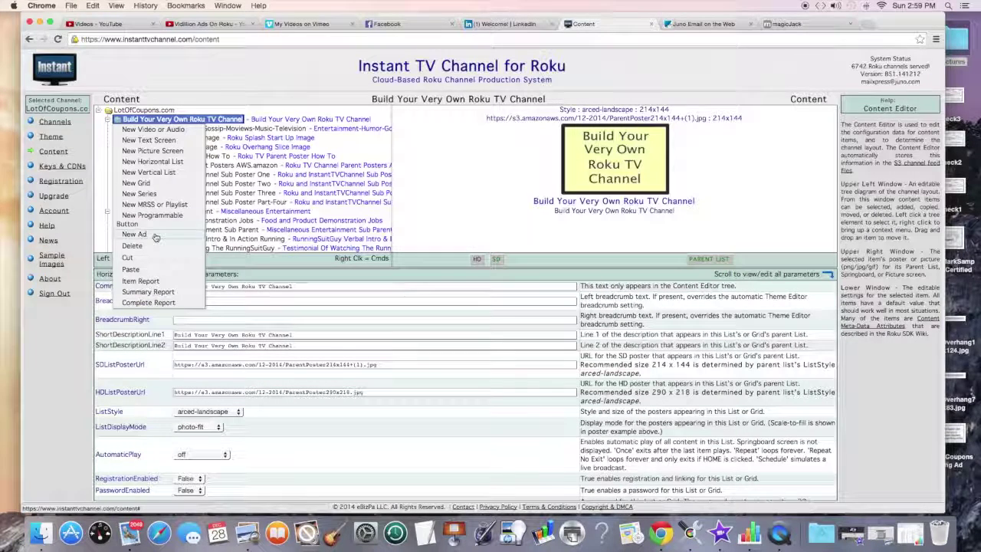
left_click(136, 234)
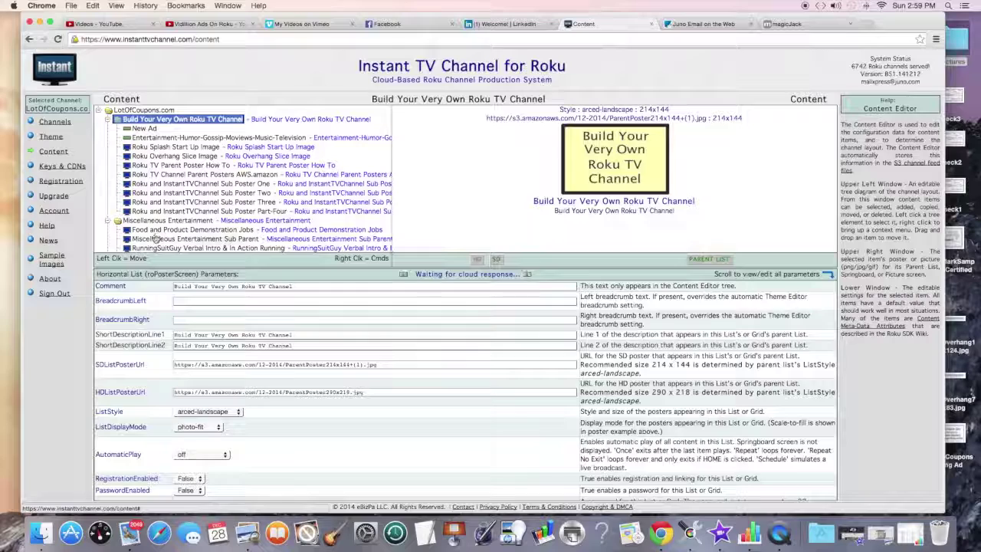
left_click(256, 284)
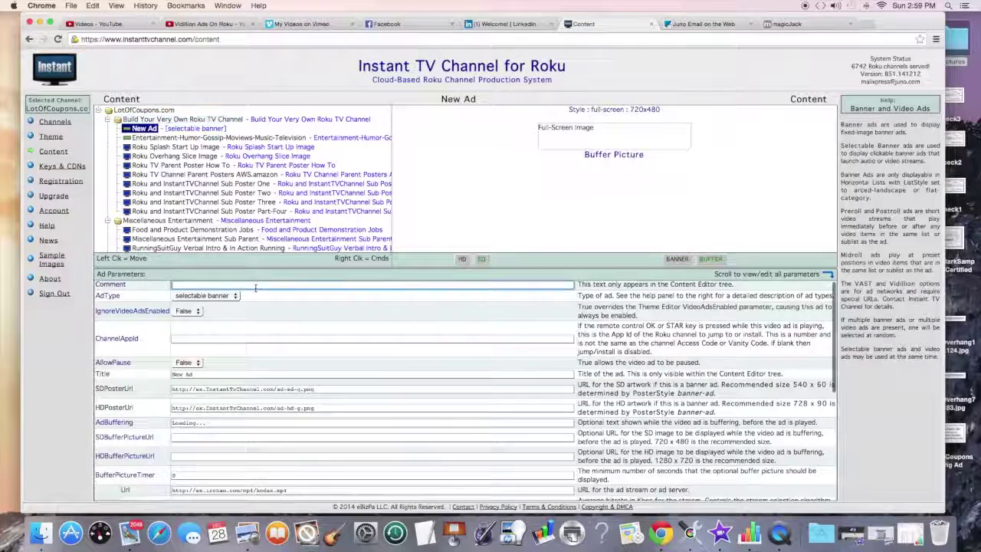
key("super+v")
left_click(236, 299)
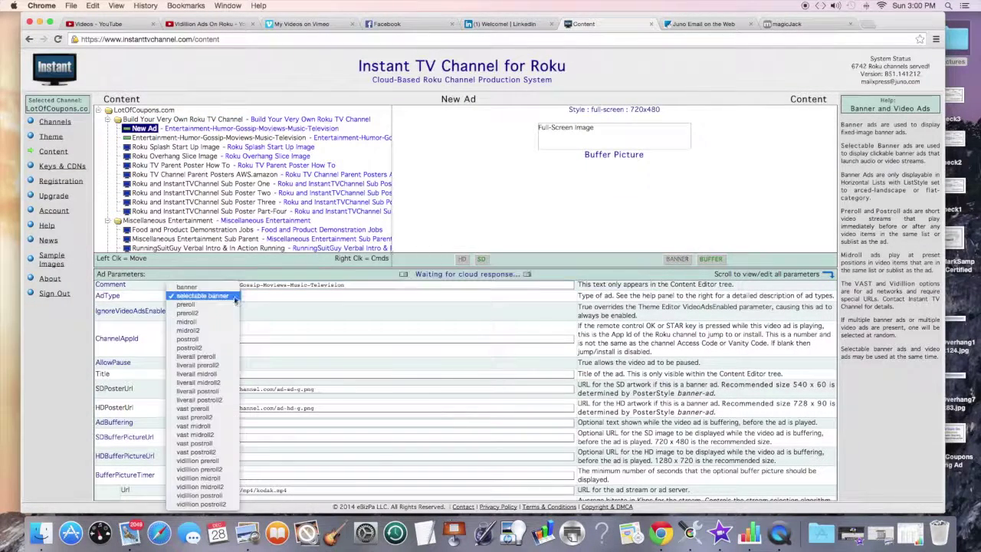
left_click(216, 462)
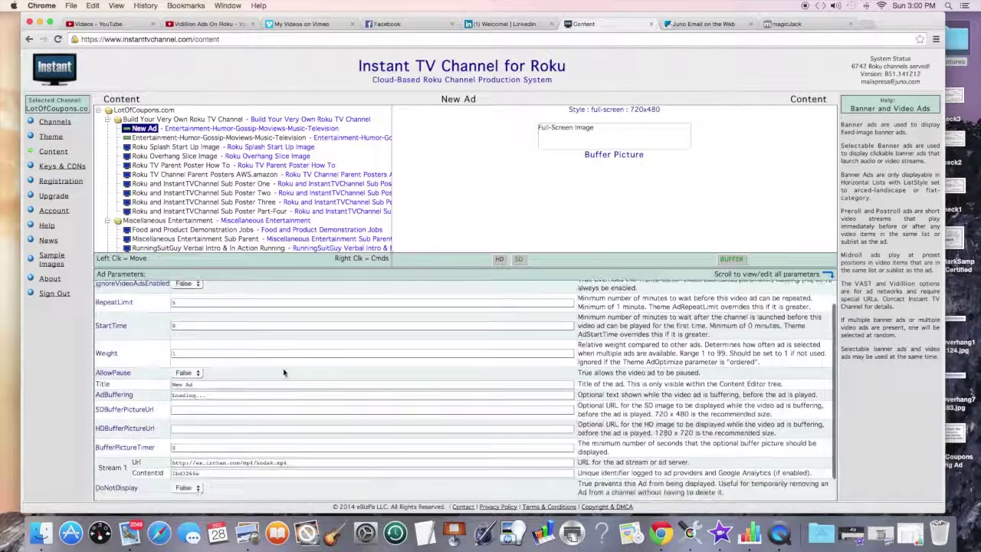
Set the new ad's title and buffering text to Entertainment-Humor-Gossip-Moviews-Music-Television
scroll(283, 373, "down", 3)
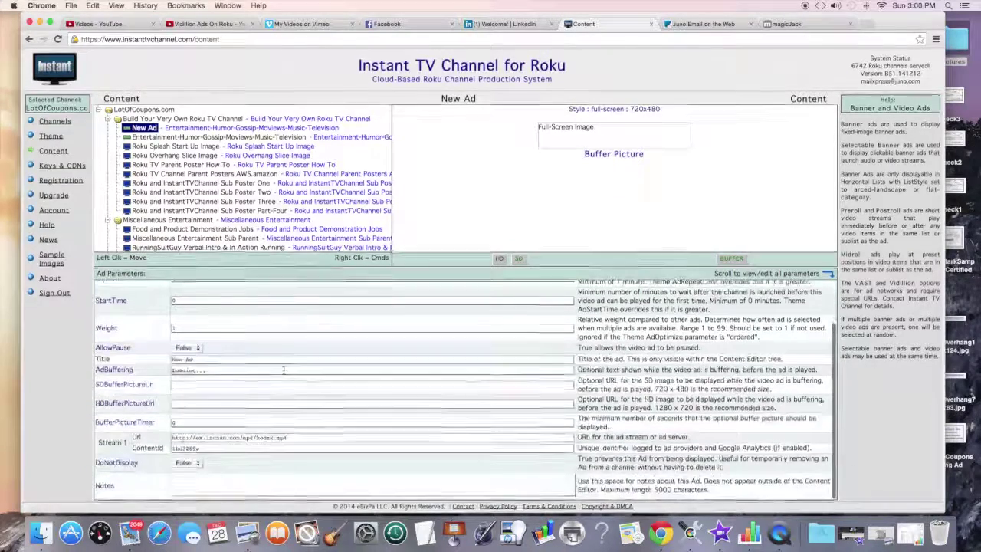
left_click(223, 360)
key("super+a")
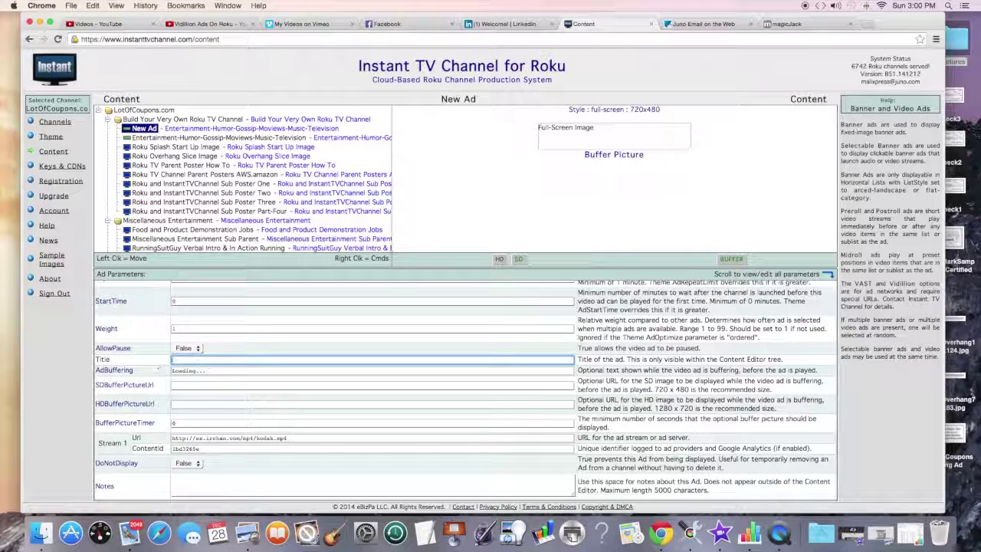
key("super+v")
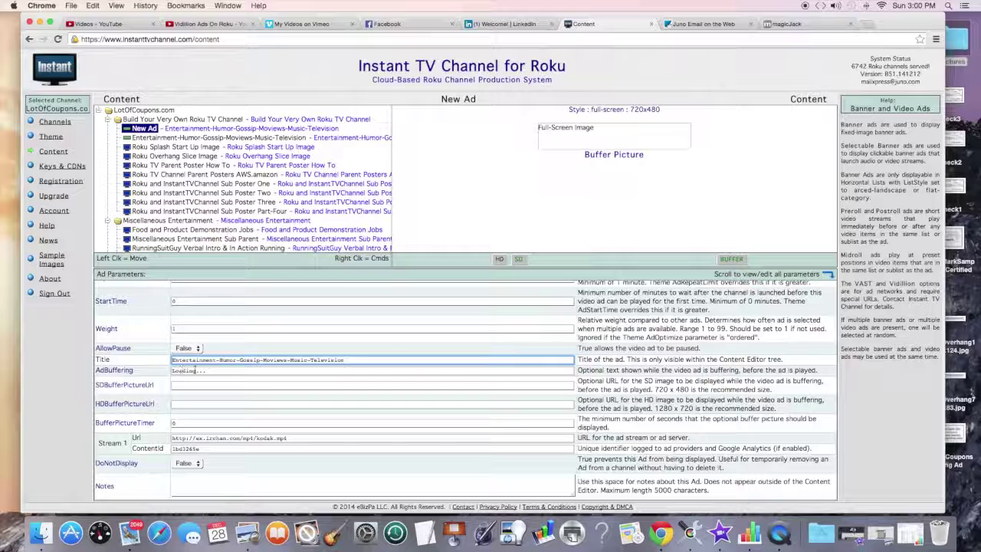
left_click(210, 370)
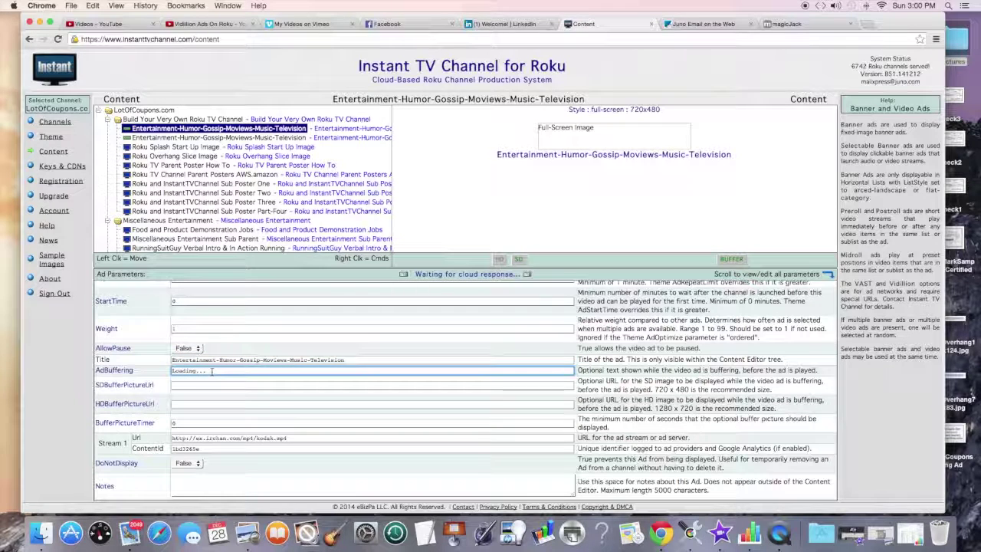
left_click(197, 371)
left_click_drag(197, 371, 152, 371)
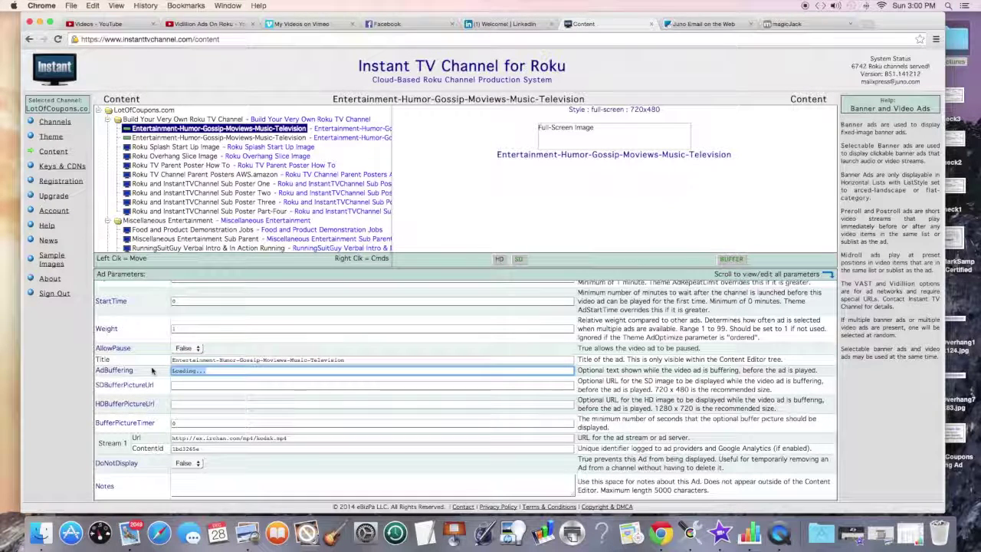
key("super+v")
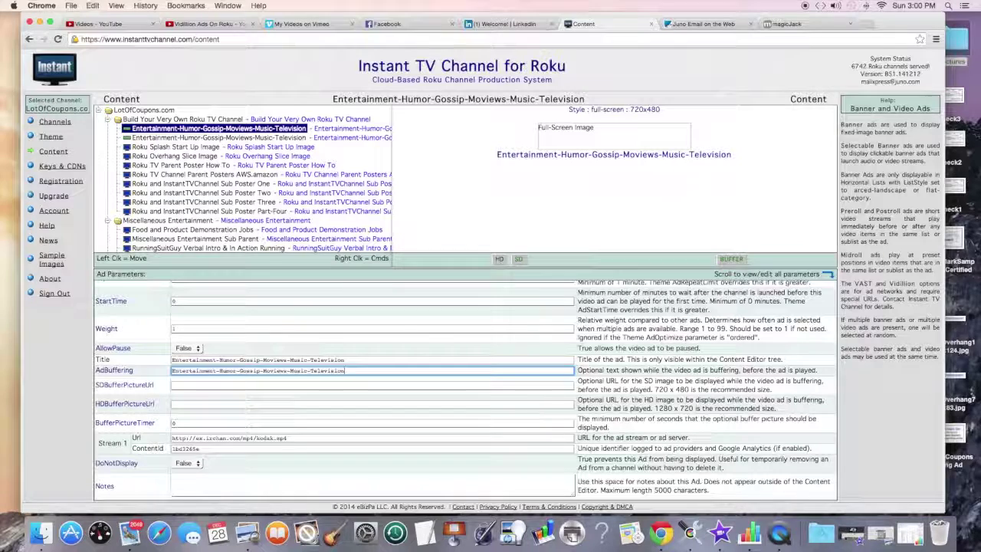
left_click(328, 383)
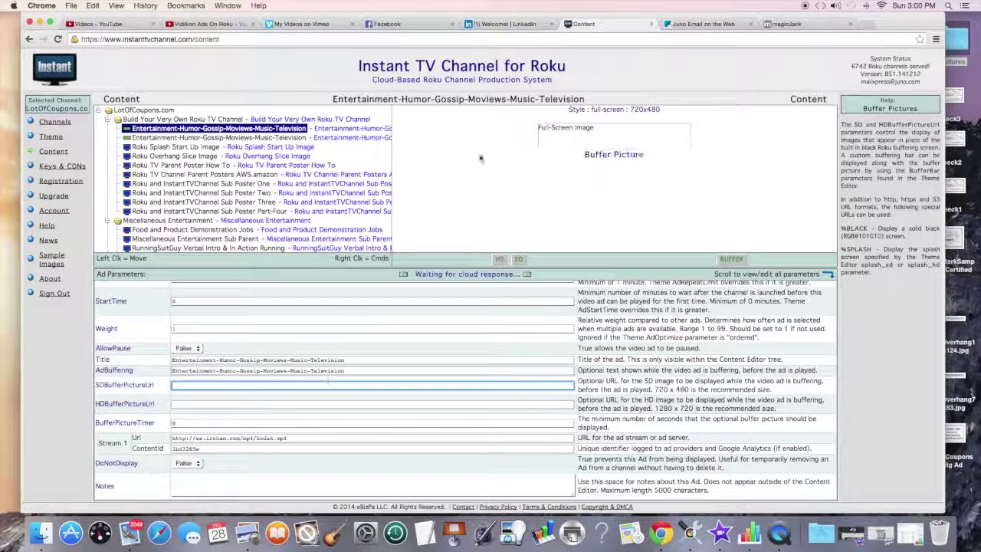
Copy the cid=humor DAG URL from the email and paste it as the ad's Stream 1 URL
left_click(698, 24)
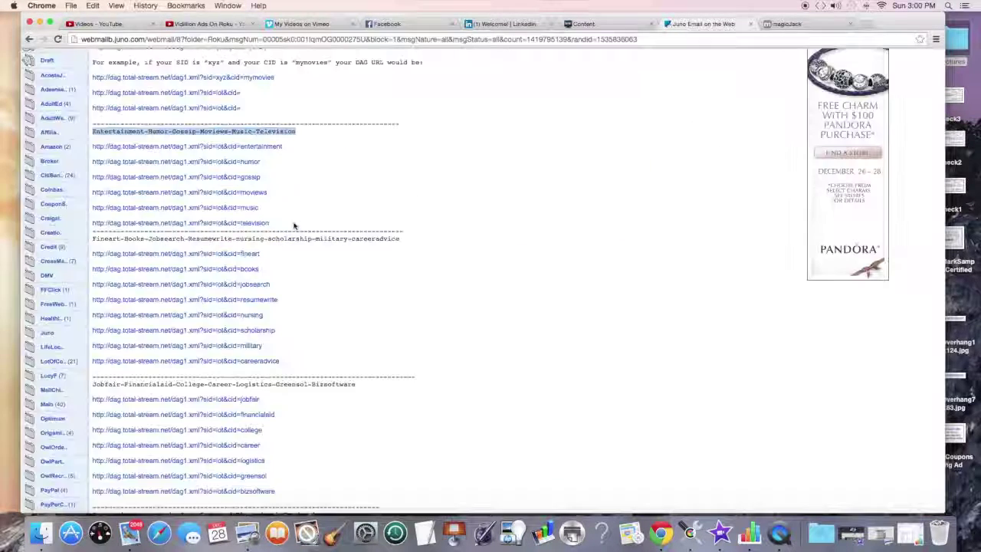
left_click(269, 163)
left_click_drag(266, 163, 94, 163)
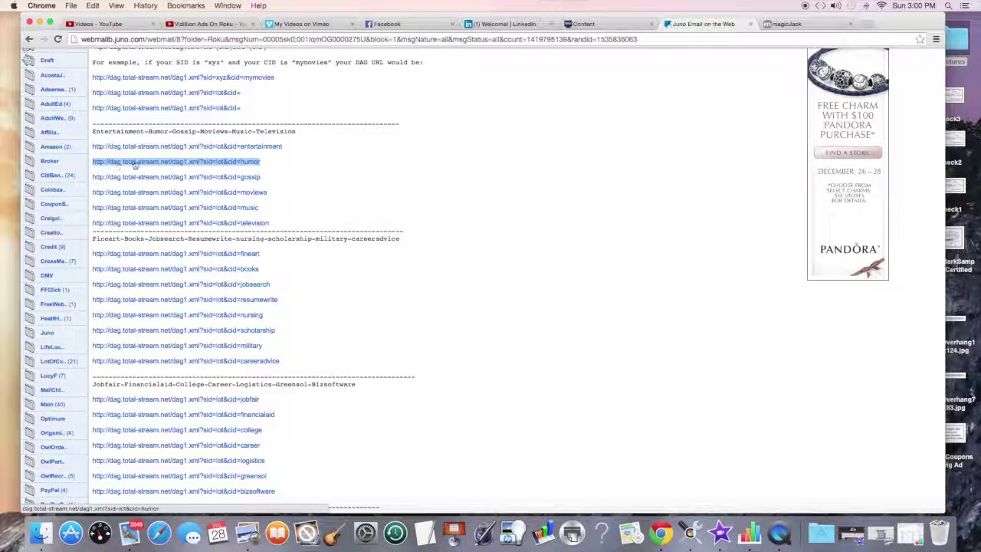
key("super+c")
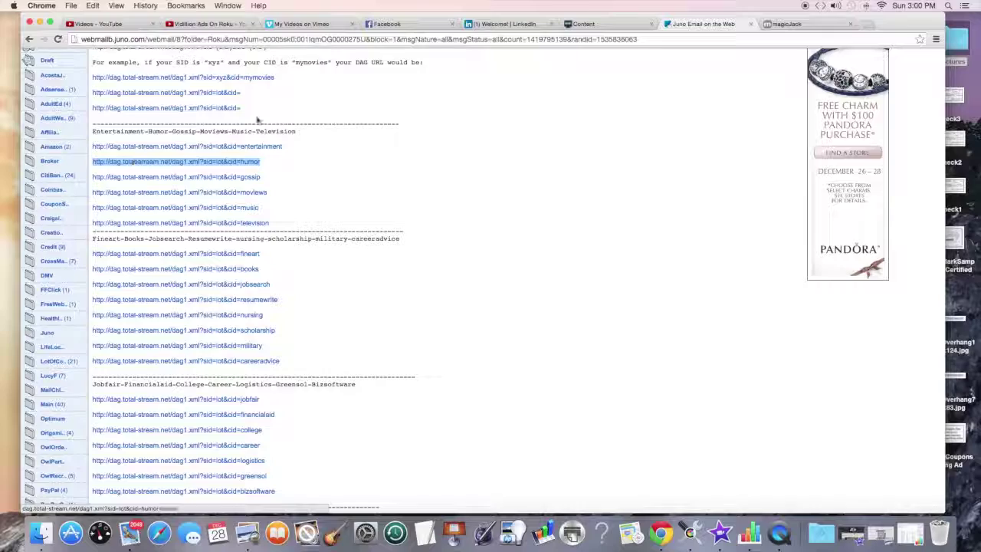
left_click(584, 24)
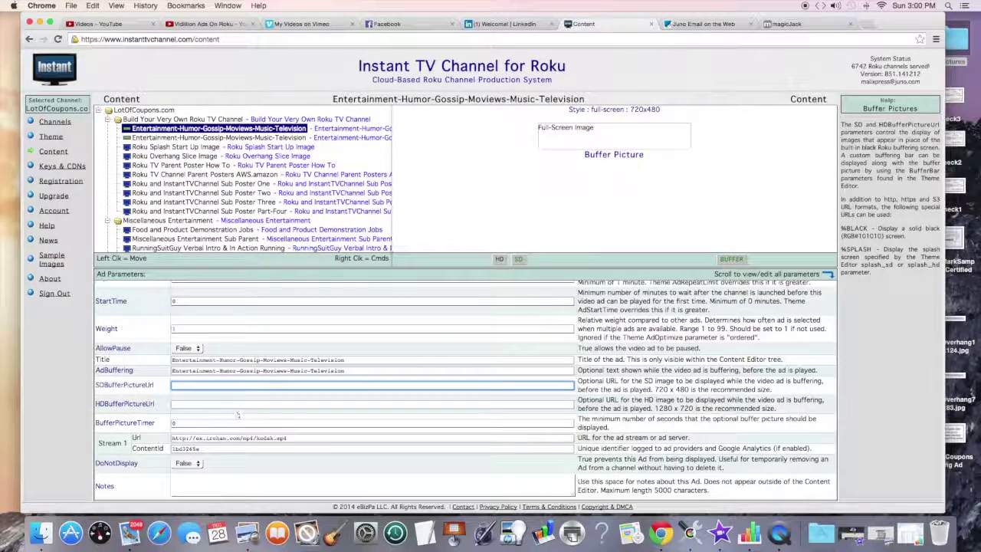
left_click_drag(286, 438, 164, 429)
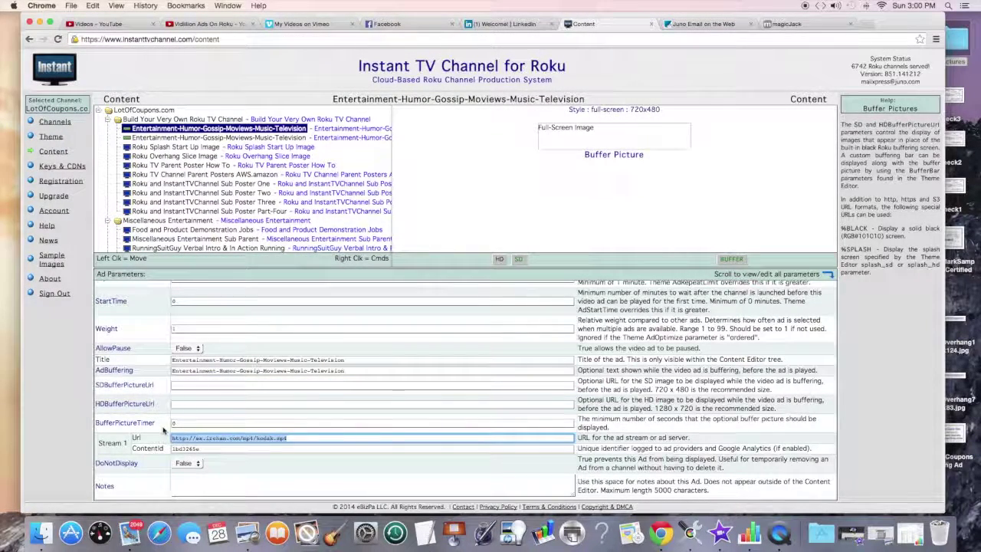
key("super+v")
left_click(490, 415)
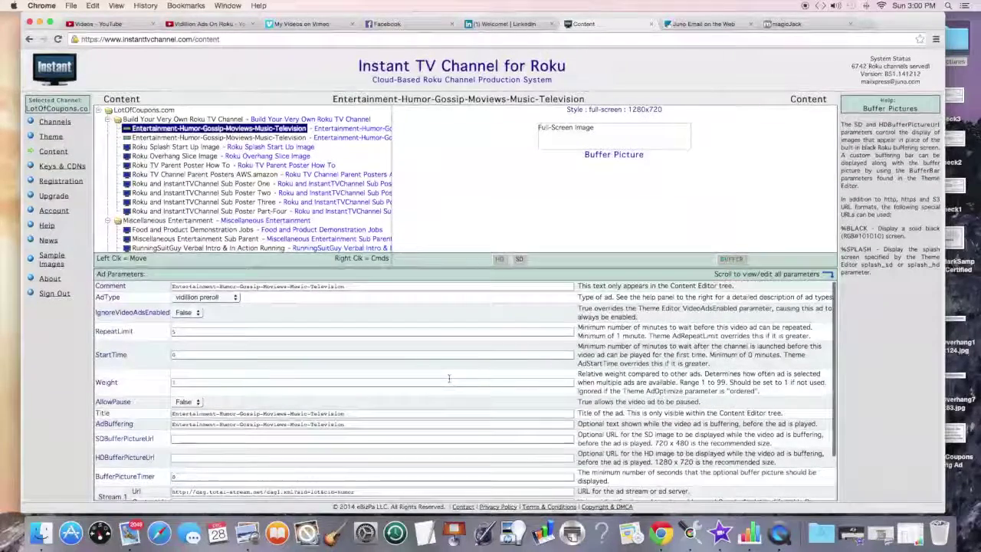
Go back to the Juno email listing the DAG stream URLs
left_click(689, 24)
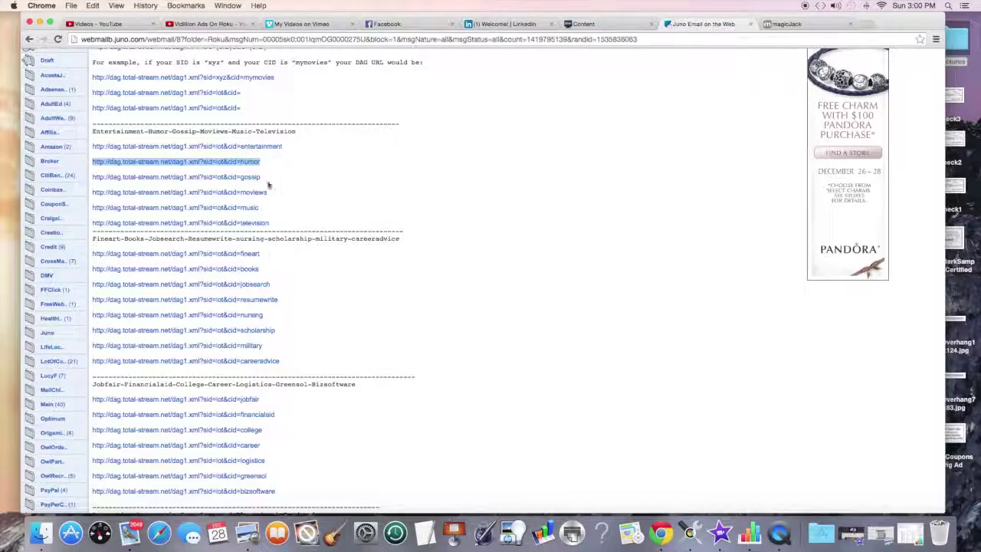